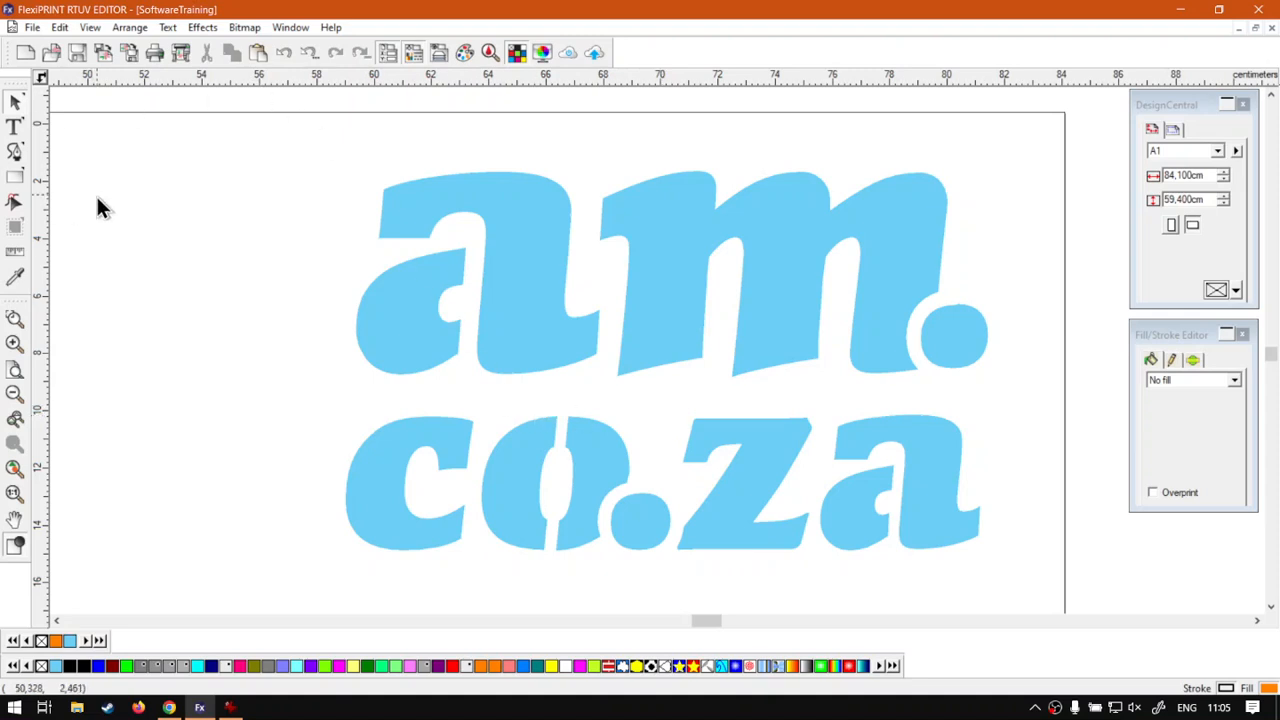
# Place four guides framing the logo: vertical ones at about 57.5 and 83 cm, horizontal ones at about 0.3 and 16.5 cm
pyautogui.moveTo(49, 226)
pyautogui.mouseDown()
pyautogui.moveTo(386, 323)
pyautogui.moveTo(304, 341)
pyautogui.mouseUp()
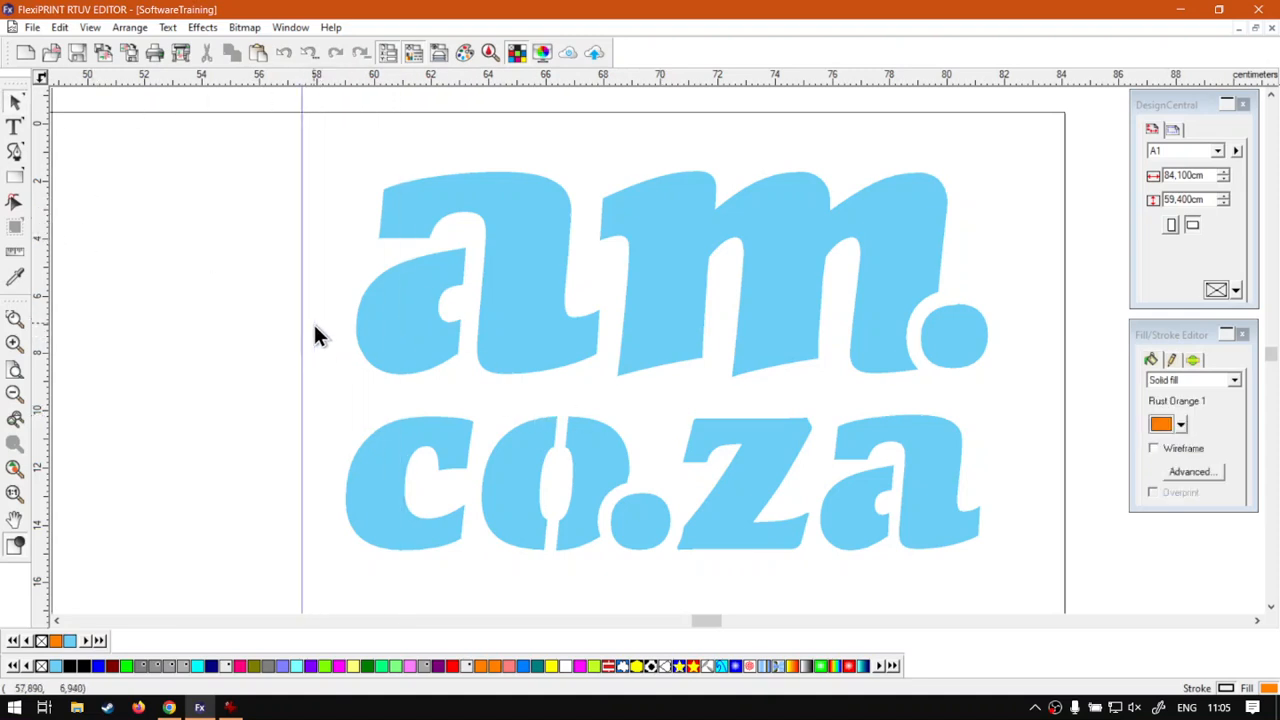
pyautogui.moveTo(546, 75); pyautogui.dragTo(546, 131)
pyautogui.moveTo(42, 268); pyautogui.dragTo(1032, 347)
pyautogui.moveTo(810, 78); pyautogui.dragTo(800, 599)
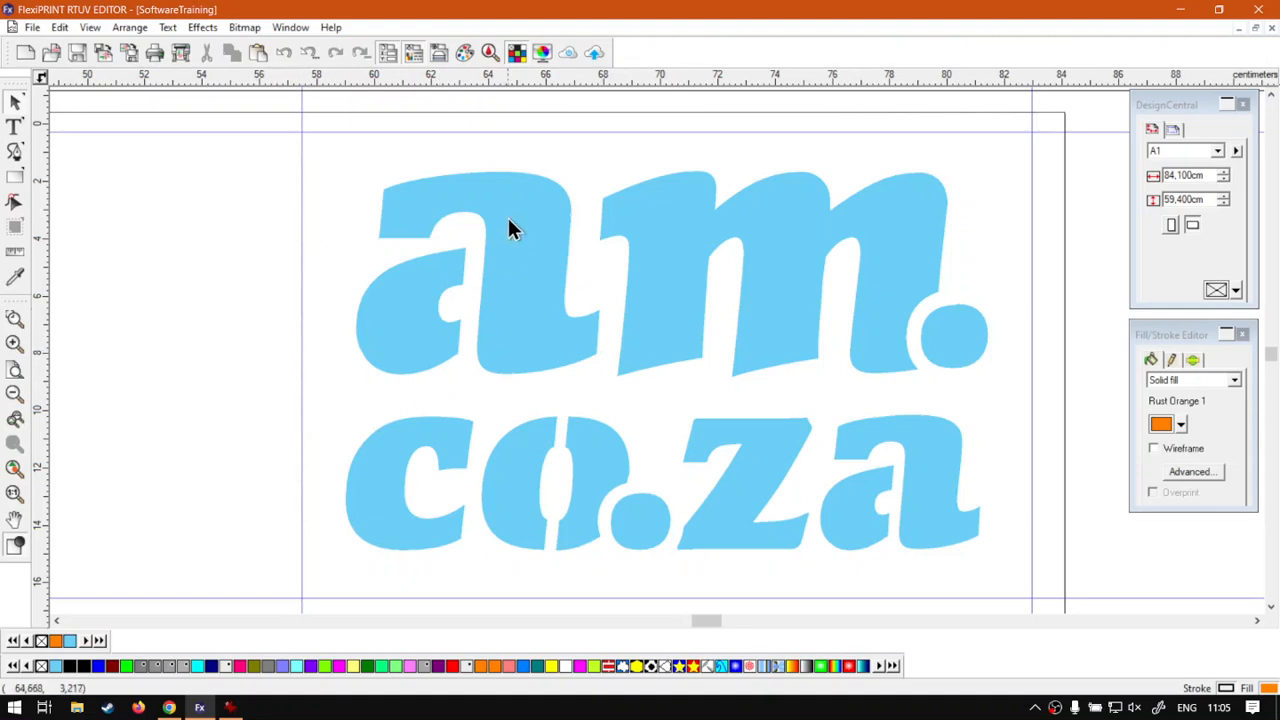
# Turn on Lock Guides for the document's guides
pyautogui.click(532, 255)
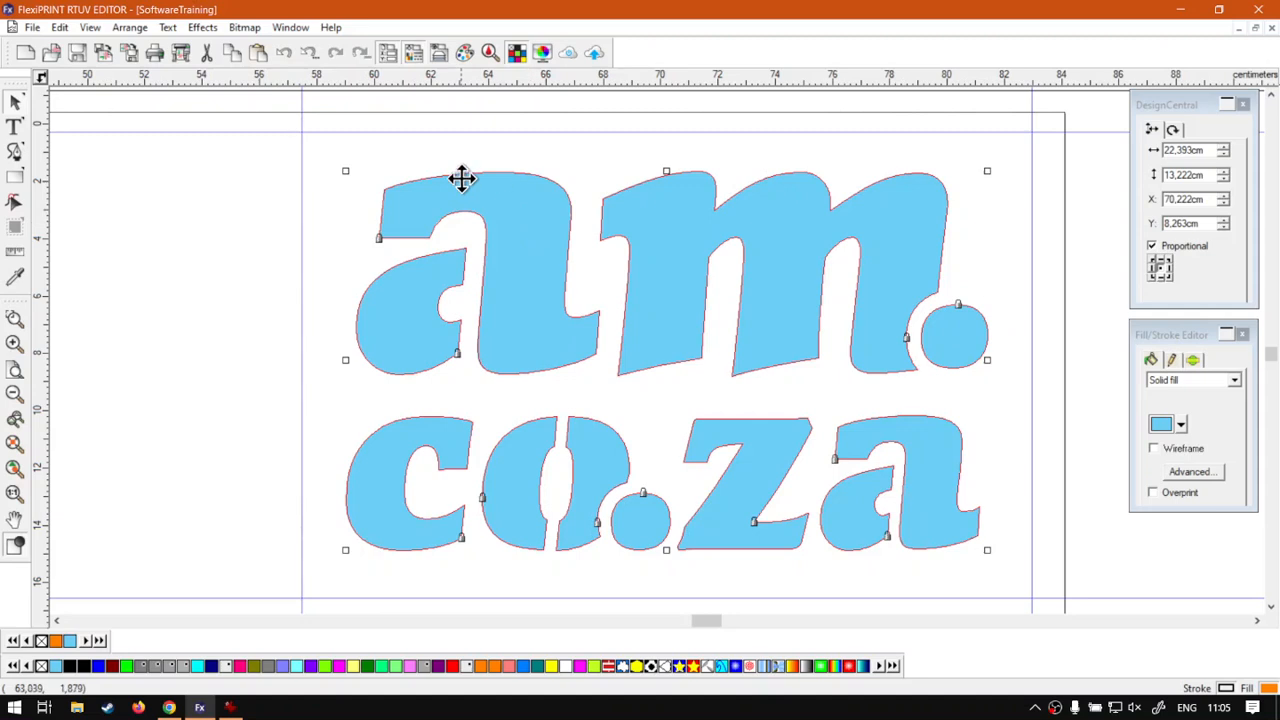
pyautogui.click(129, 27)
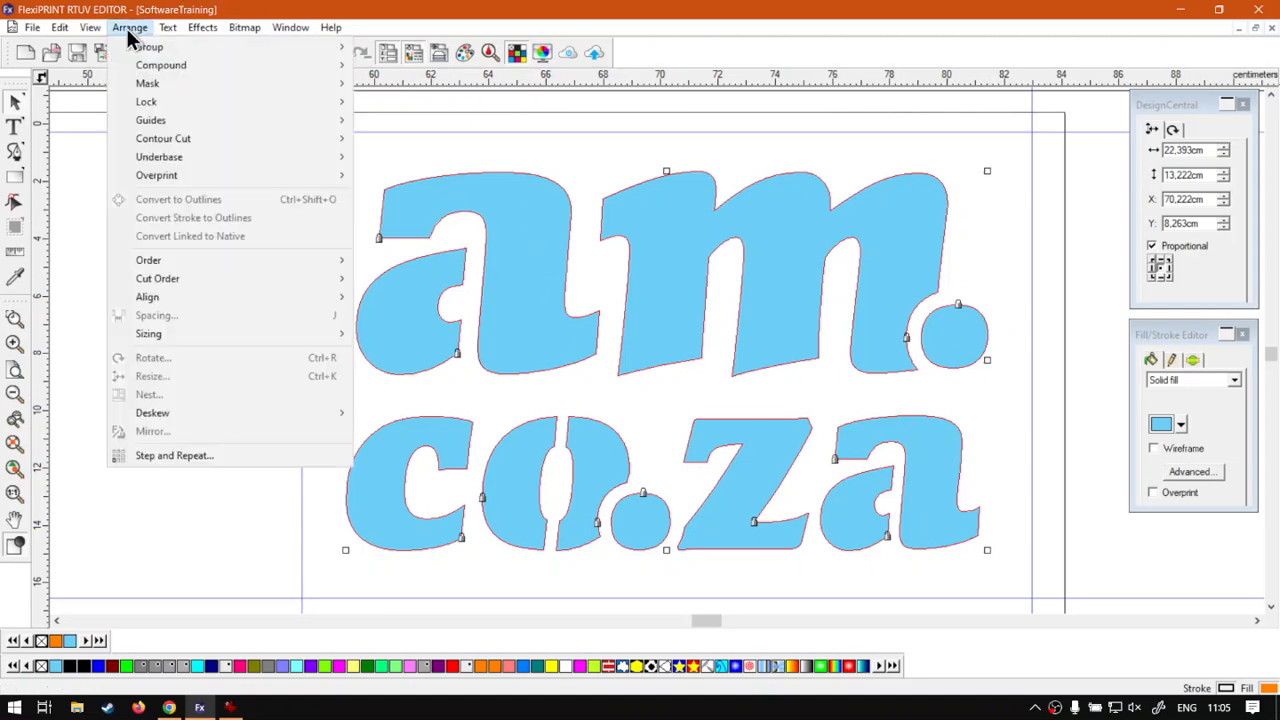
pyautogui.moveTo(264, 270)
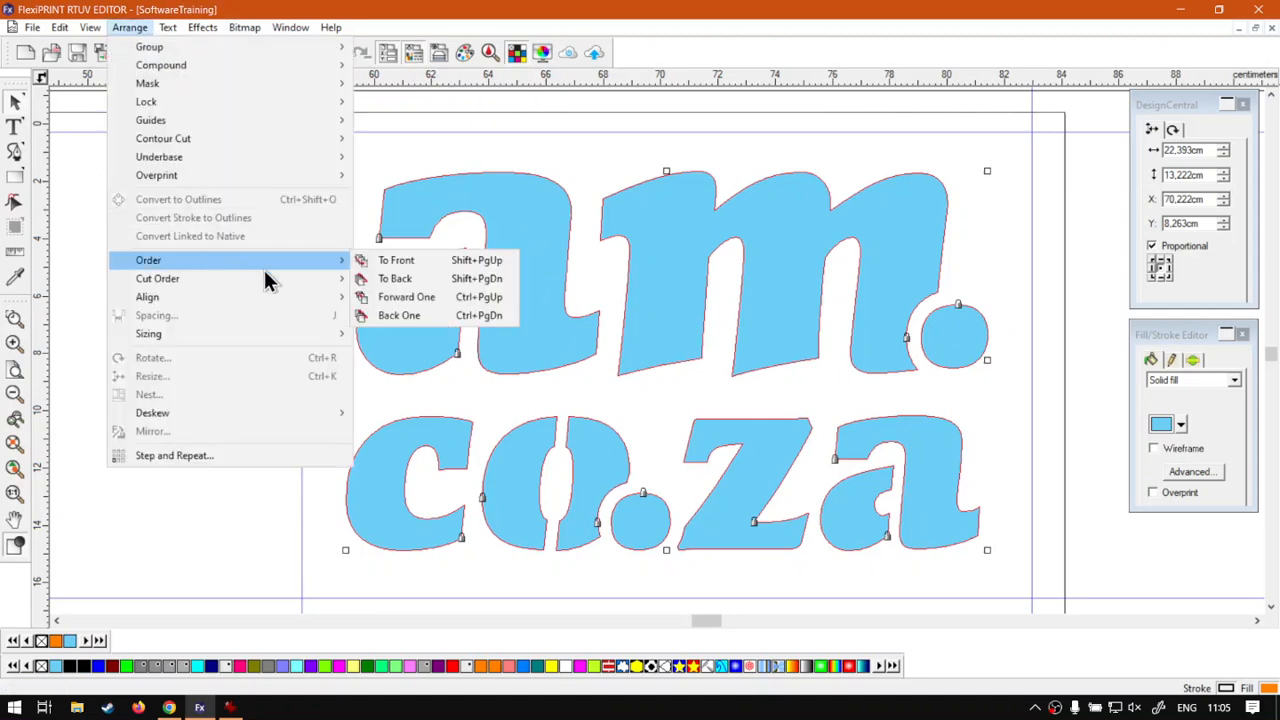
pyautogui.moveTo(244, 140)
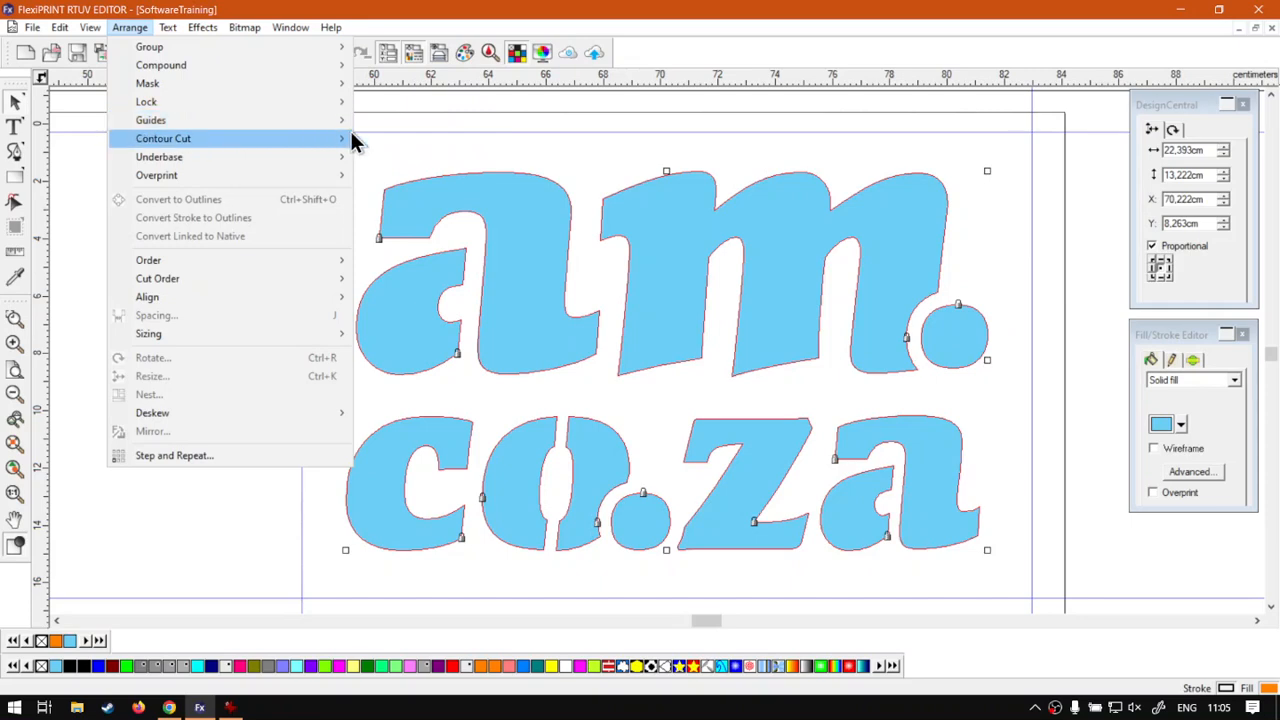
pyautogui.moveTo(317, 128)
pyautogui.click(403, 158)
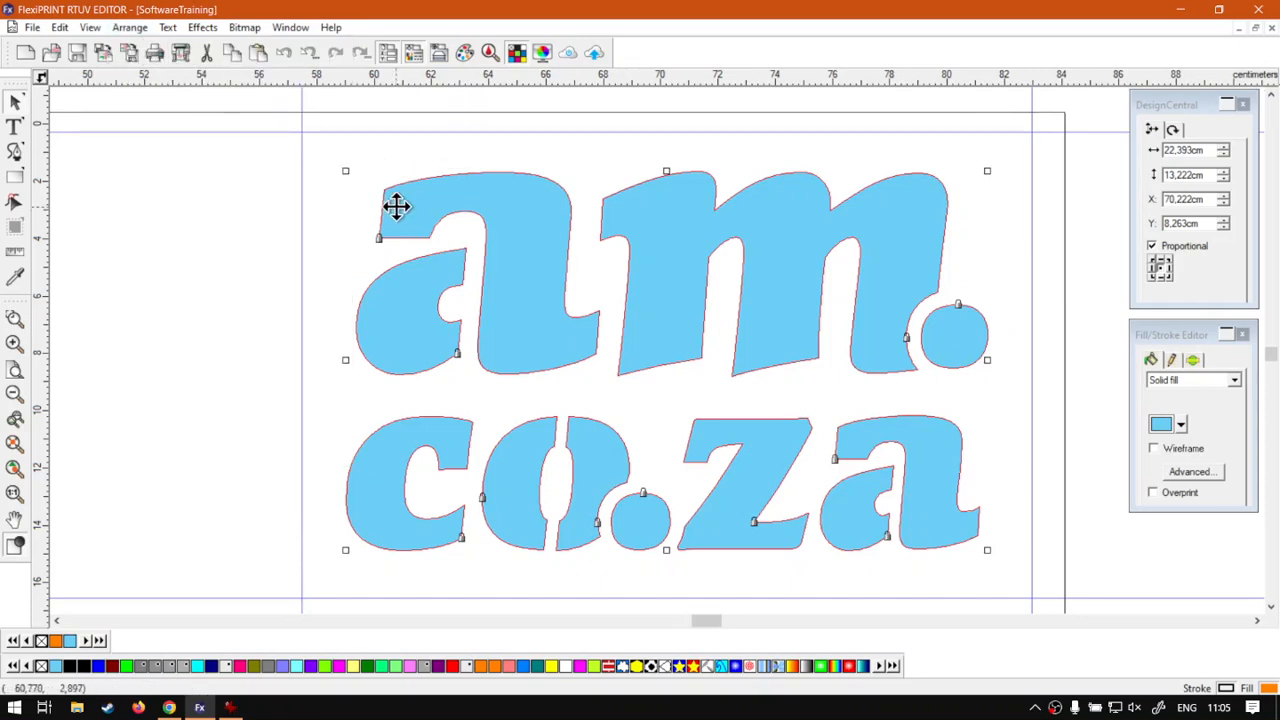
# Turn off Lock Guides so the guides can be edited
pyautogui.click(125, 30)
pyautogui.moveTo(177, 122)
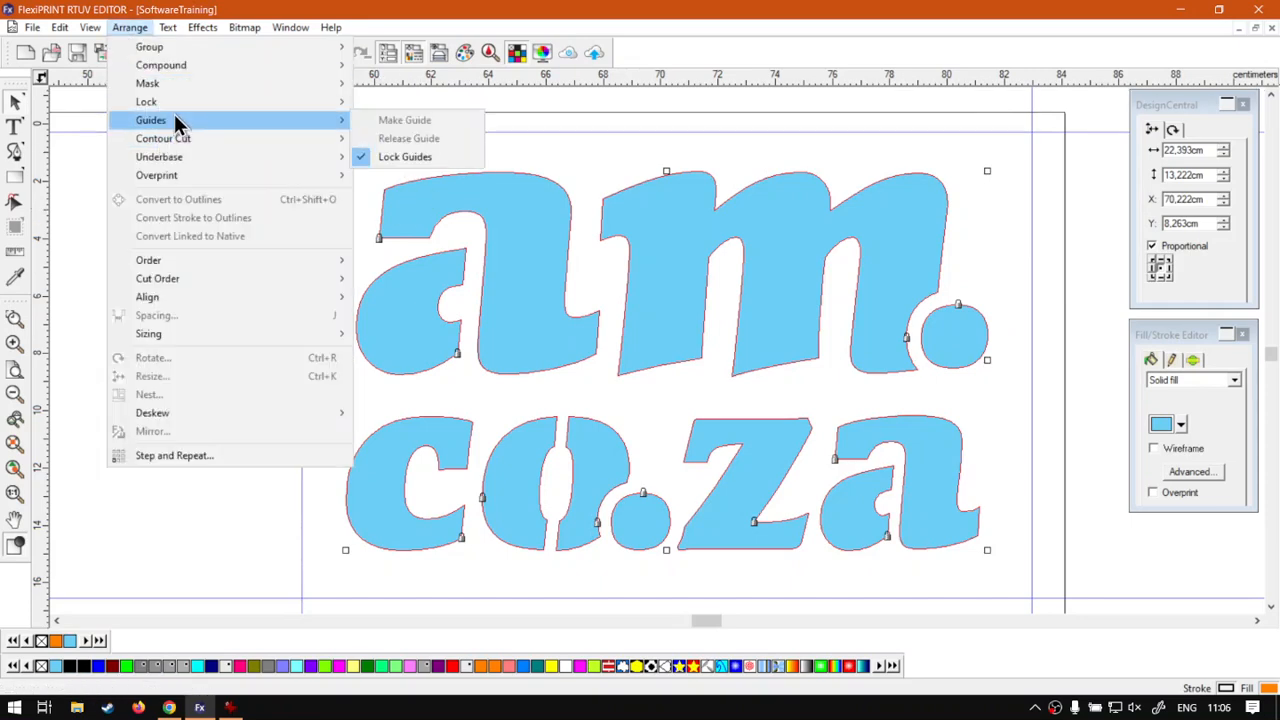
pyautogui.click(388, 160)
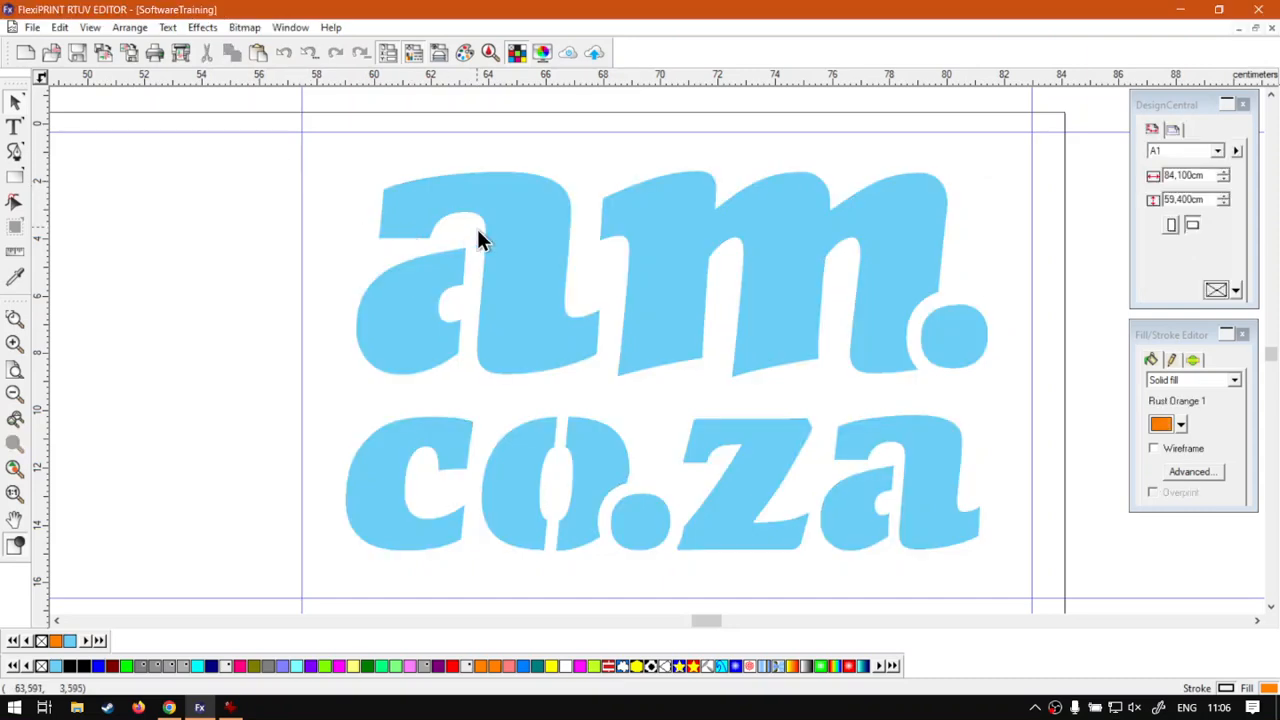
# Unlock the blue am.co.za logo
pyautogui.click(132, 30)
pyautogui.moveTo(185, 119)
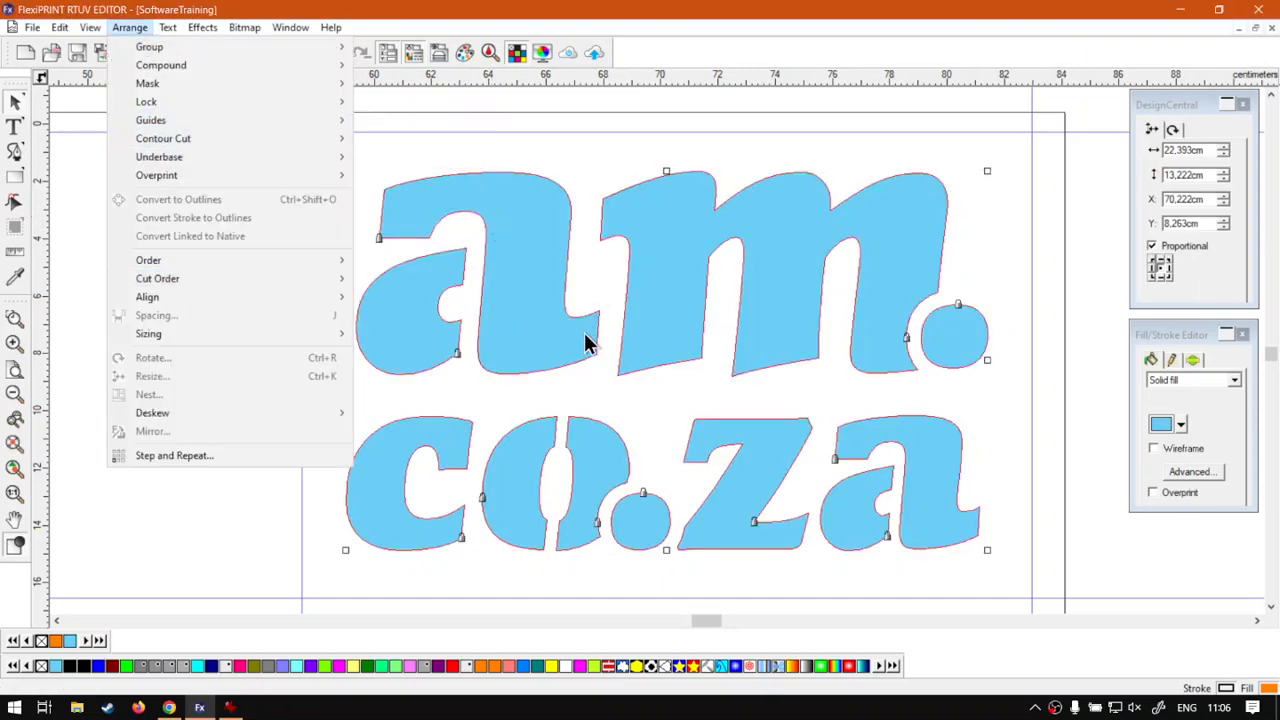
pyautogui.click(535, 295)
pyautogui.rightClick(531, 256)
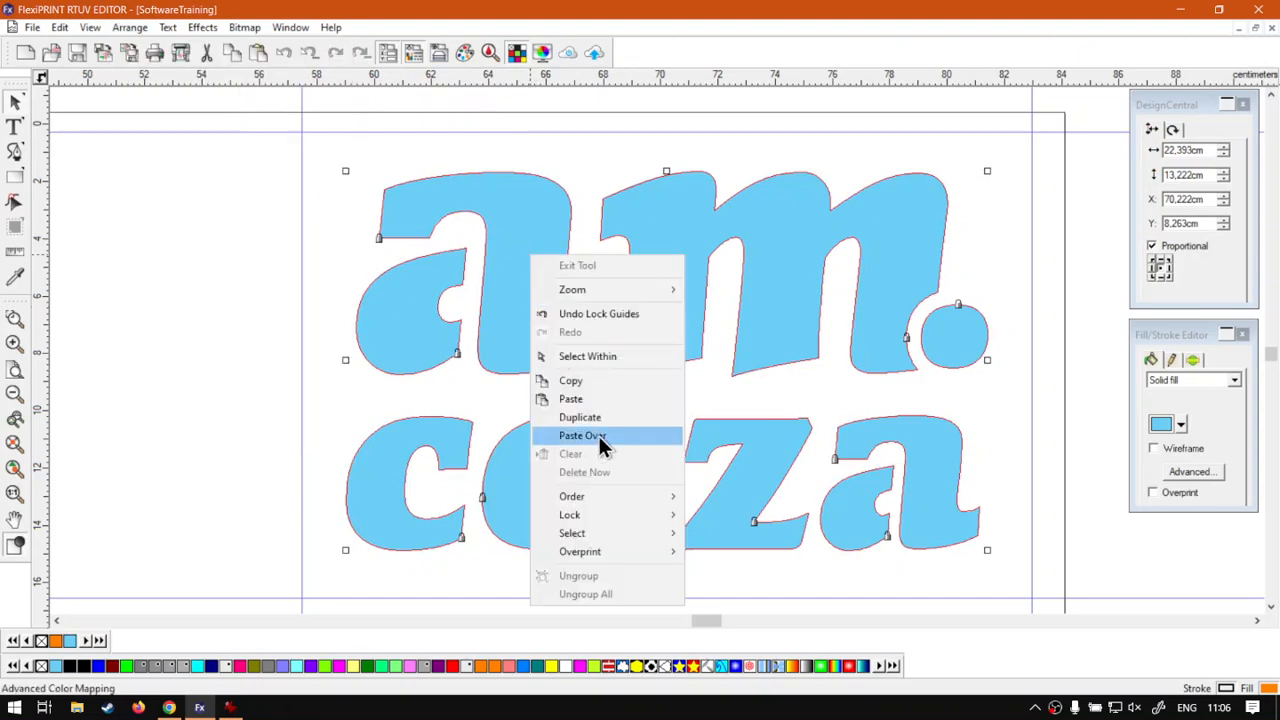
pyautogui.moveTo(628, 515)
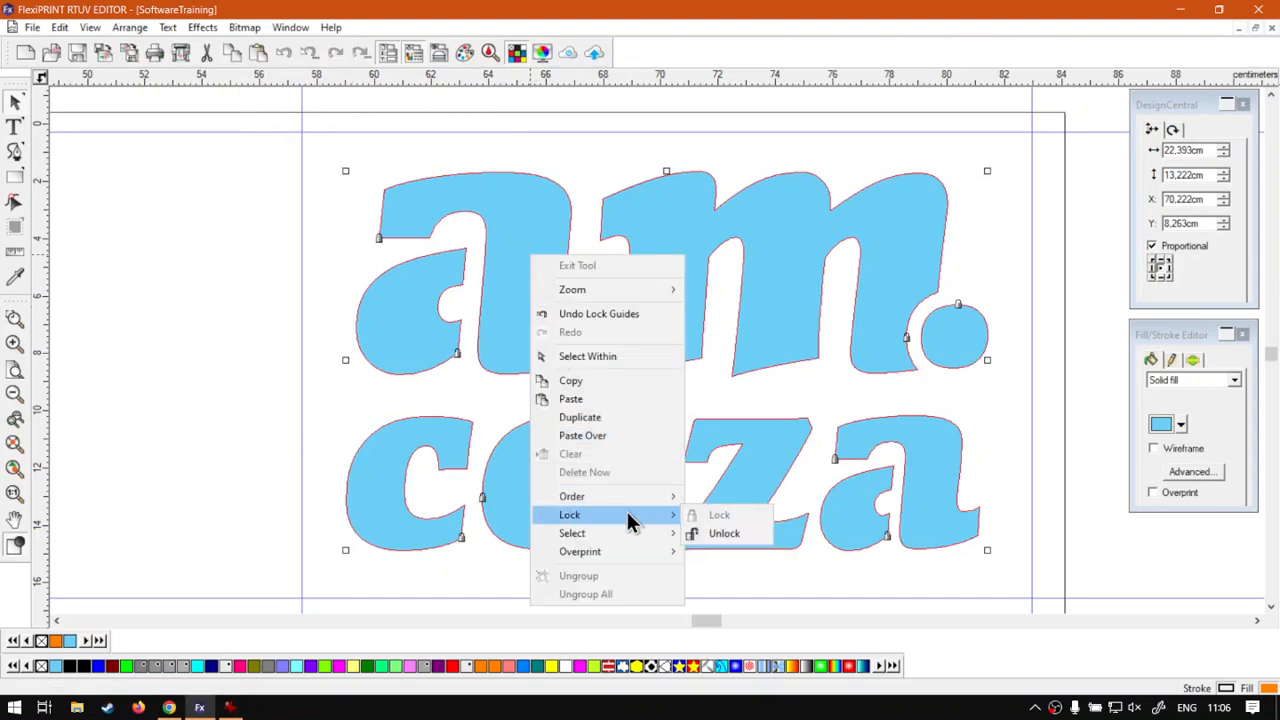
pyautogui.click(728, 530)
# Convert the am.co.za logo into a guide and deselect it
pyautogui.click(130, 27)
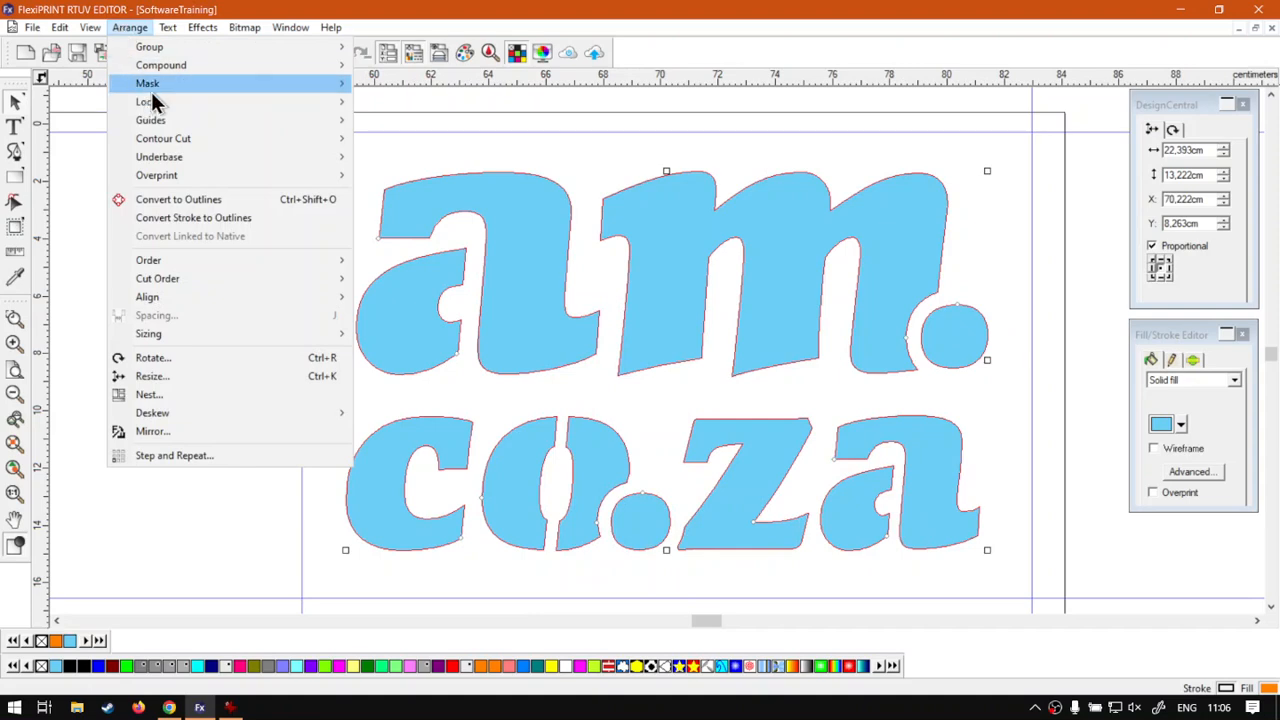
pyautogui.moveTo(176, 122)
pyautogui.click(430, 122)
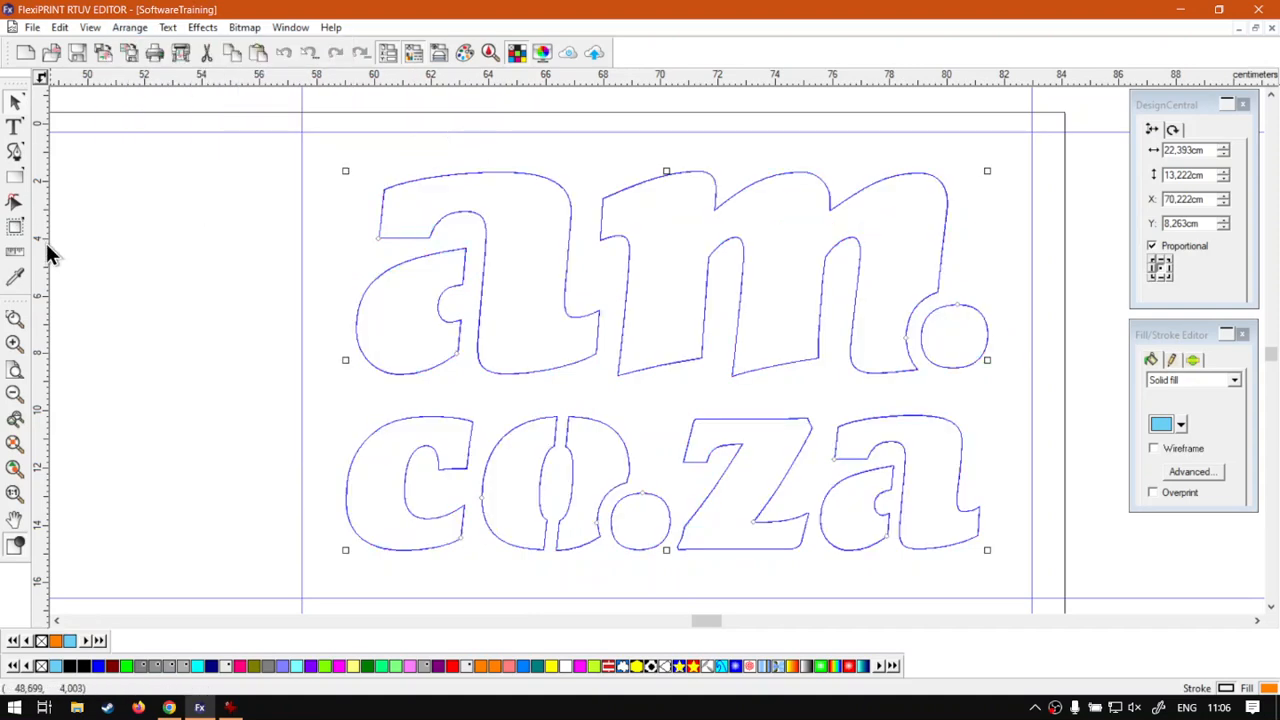
pyautogui.click(454, 400)
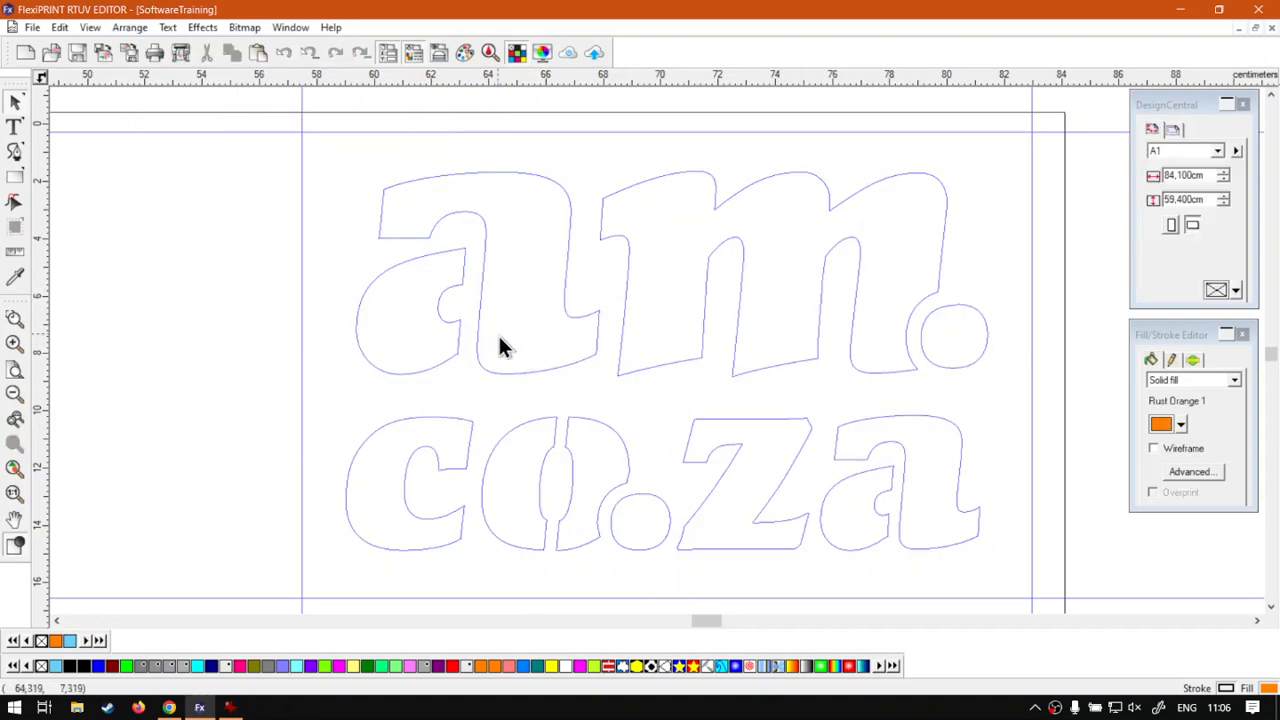
pyautogui.click(466, 272)
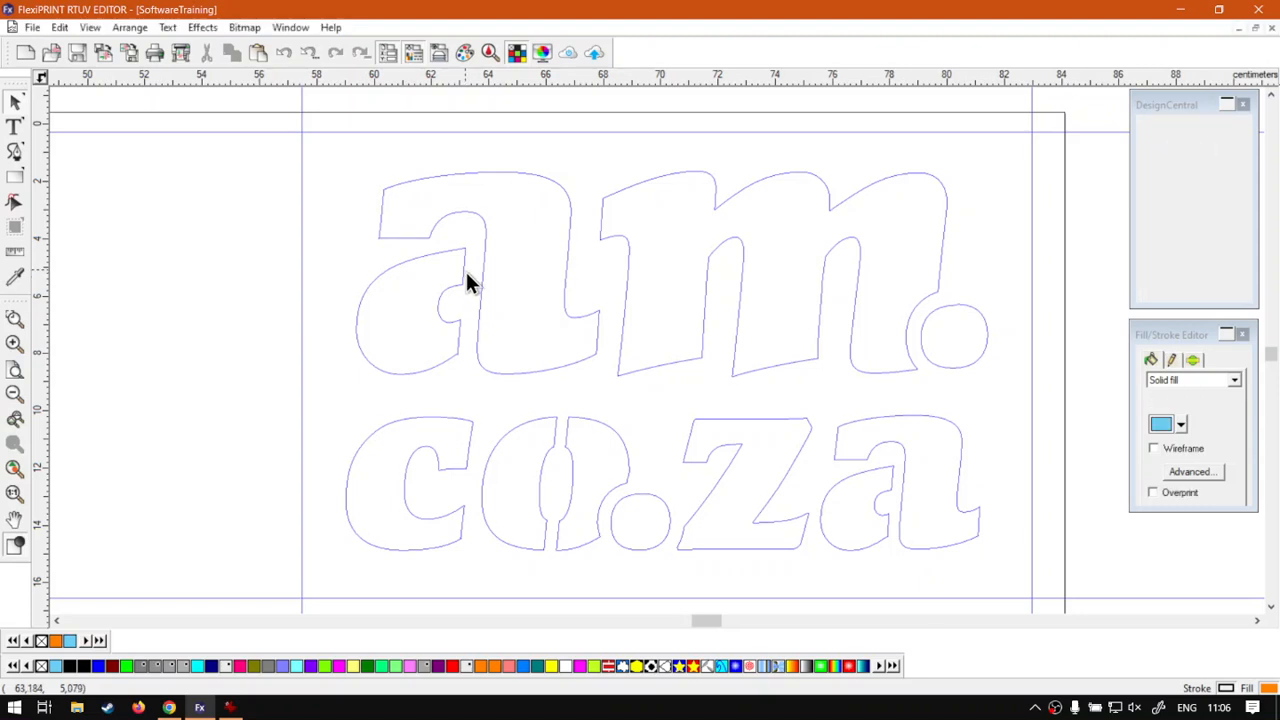
pyautogui.click(277, 261)
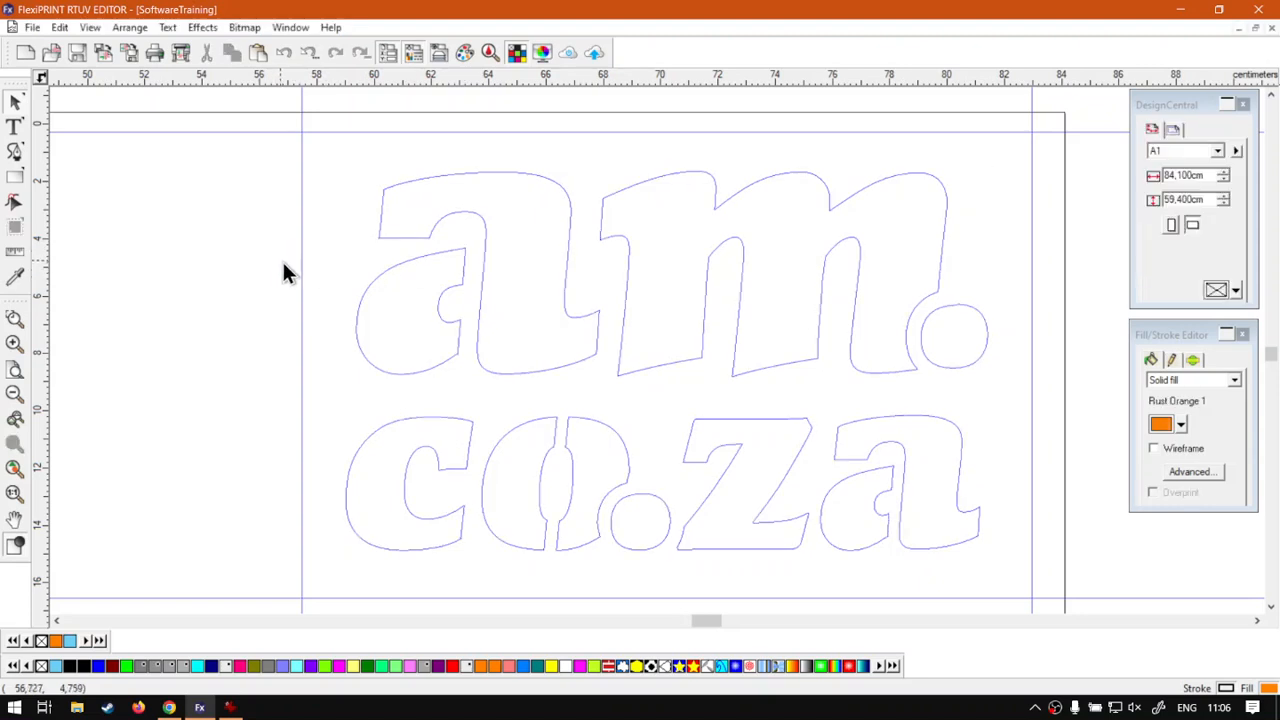
# Select the four straight guides framing the logo together and lock them as objects
pyautogui.click(366, 132)
pyautogui.click(241, 185)
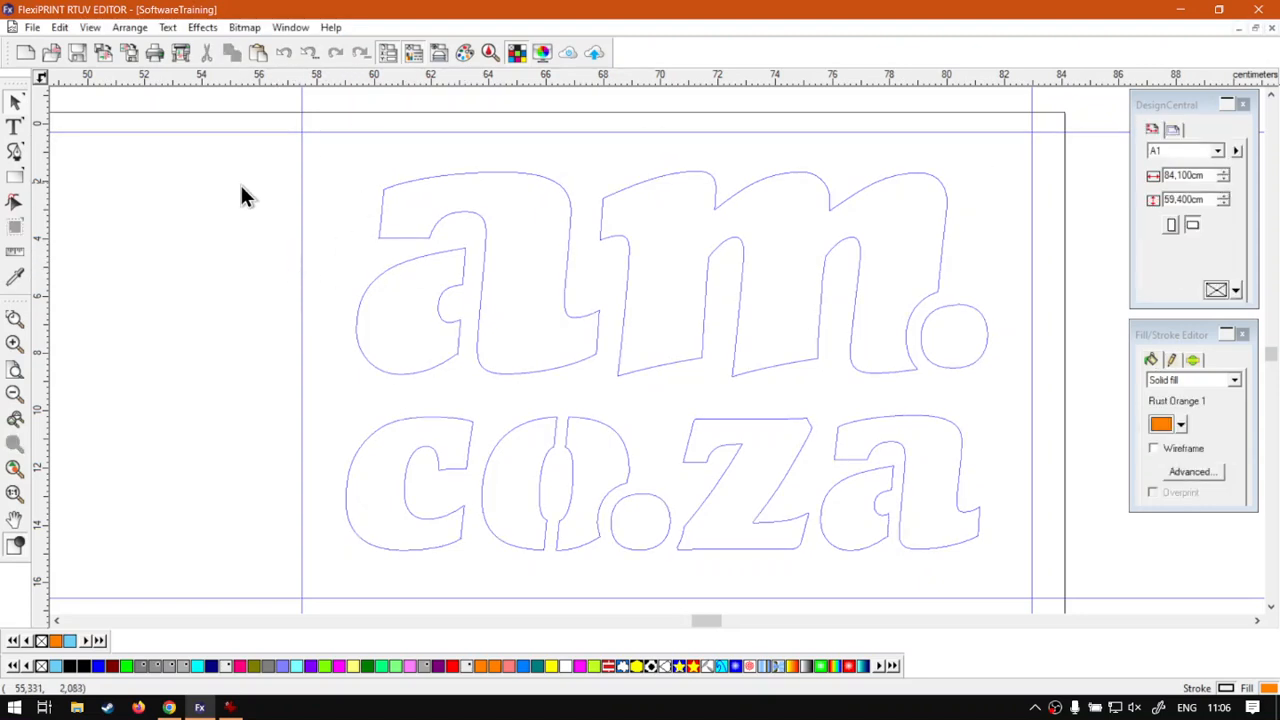
pyautogui.click(320, 132)
pyautogui.click(302, 163)
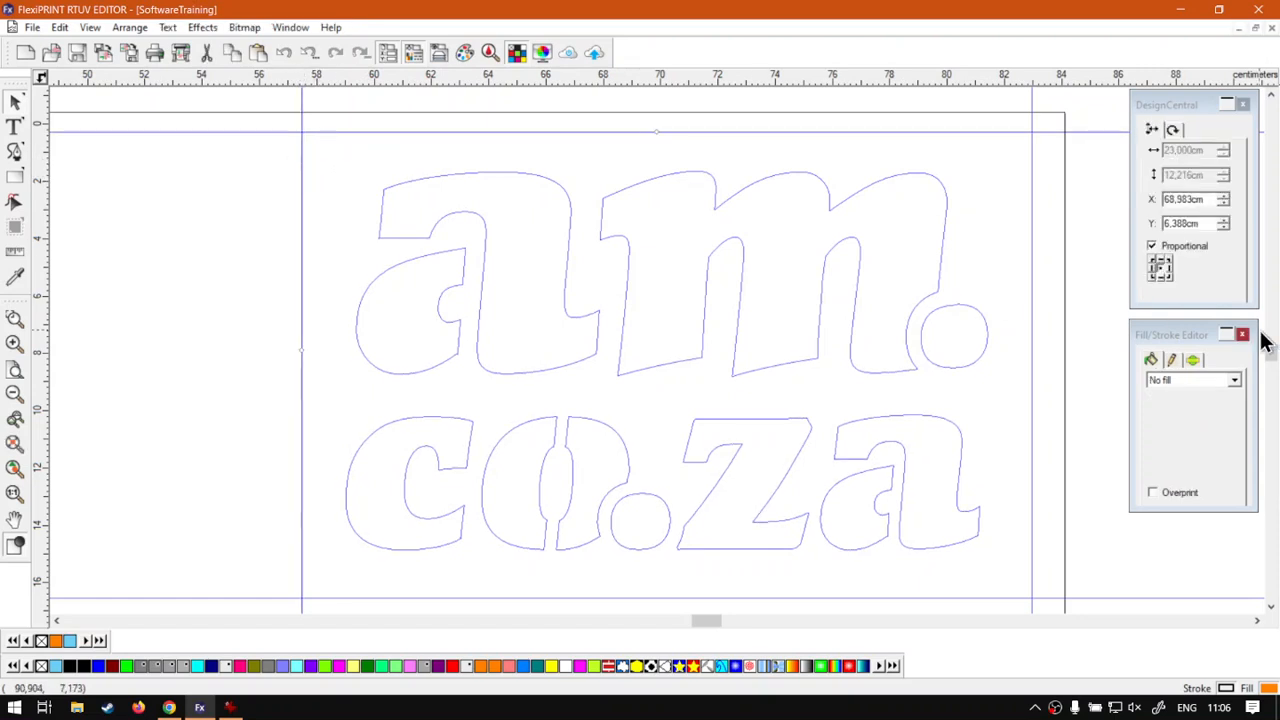
pyautogui.keyDown('shift'); pyautogui.click(1032, 294); pyautogui.keyUp('shift')
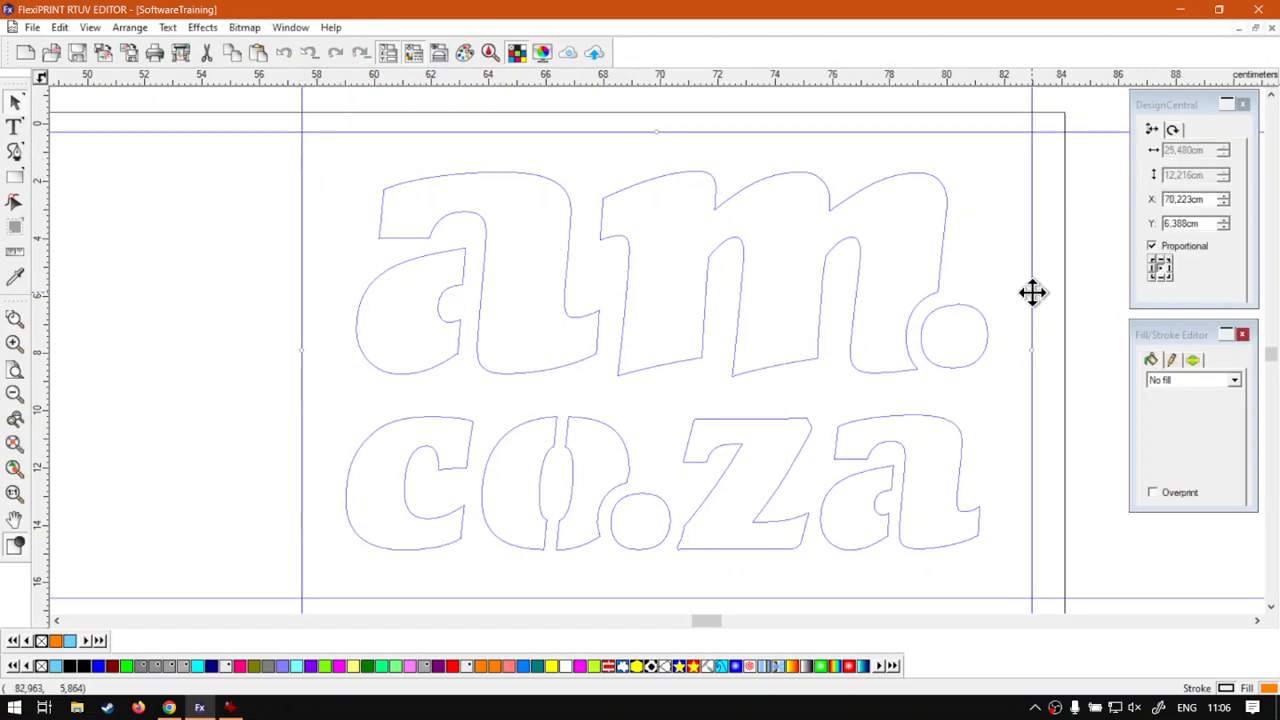
pyautogui.keyDown('shift'); pyautogui.click(992, 598); pyautogui.keyUp('shift')
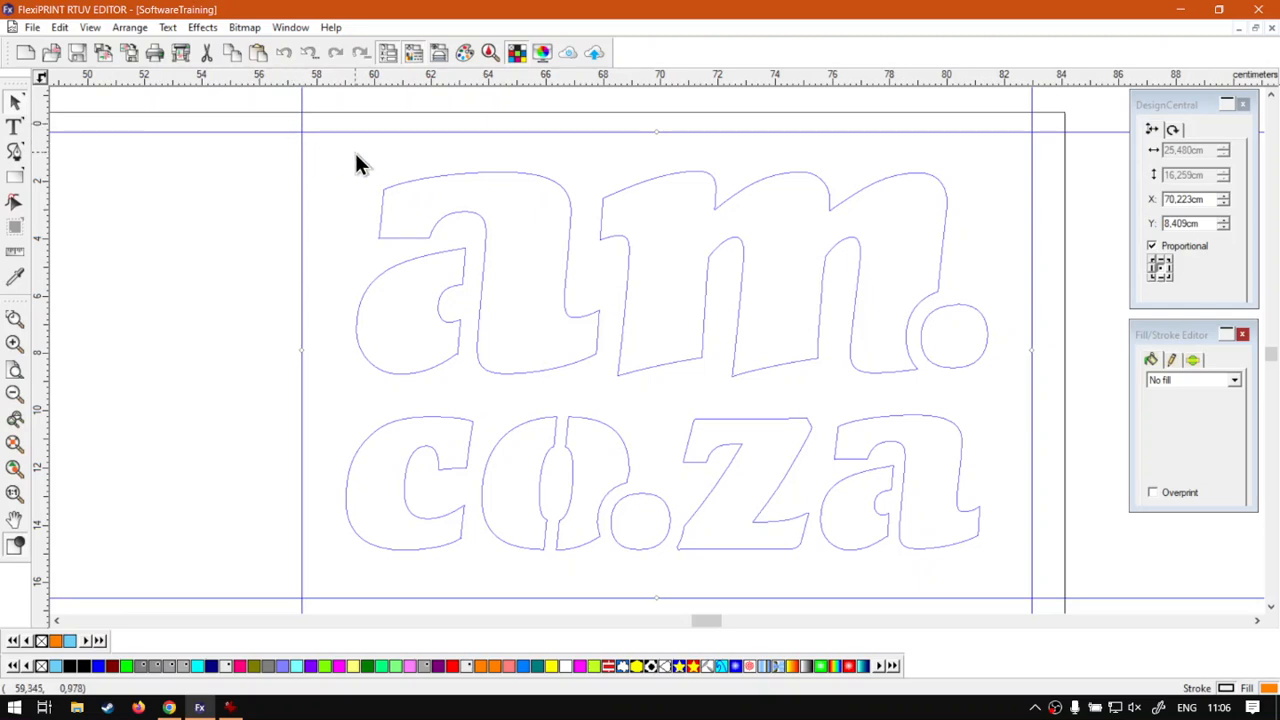
pyautogui.click(130, 28)
pyautogui.moveTo(195, 127)
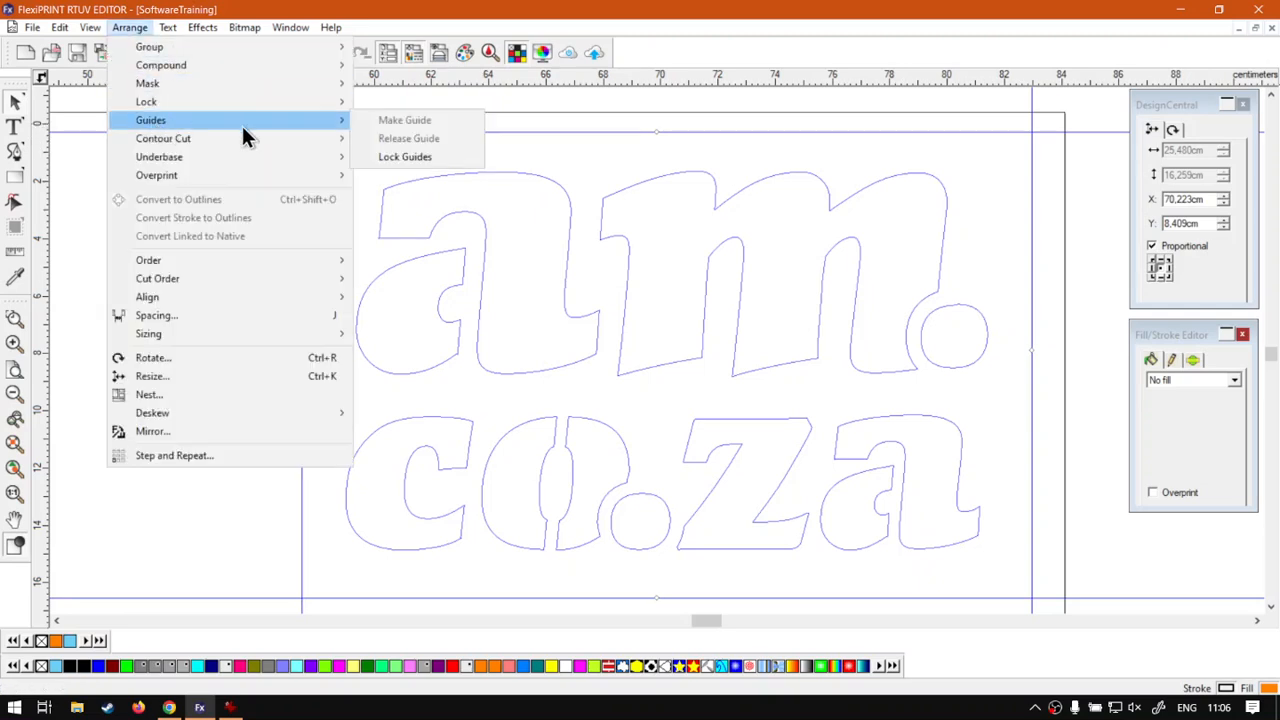
pyautogui.click(455, 156)
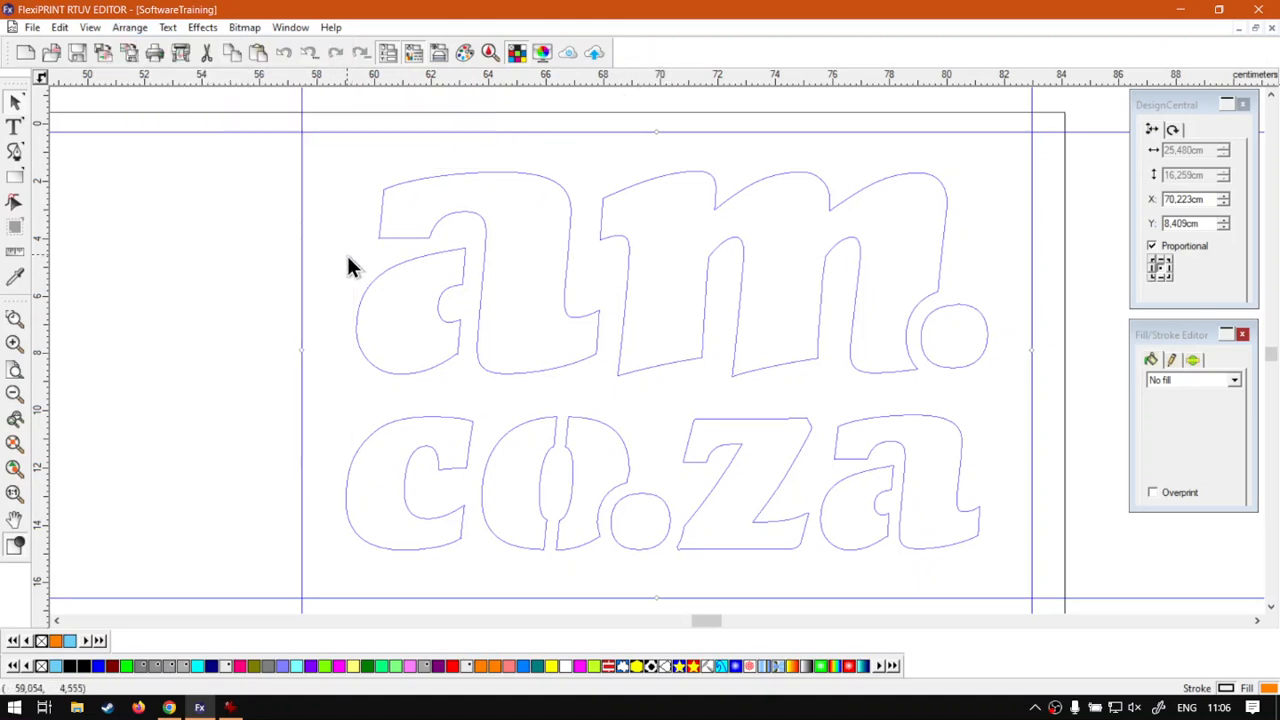
pyautogui.rightClick(297, 134)
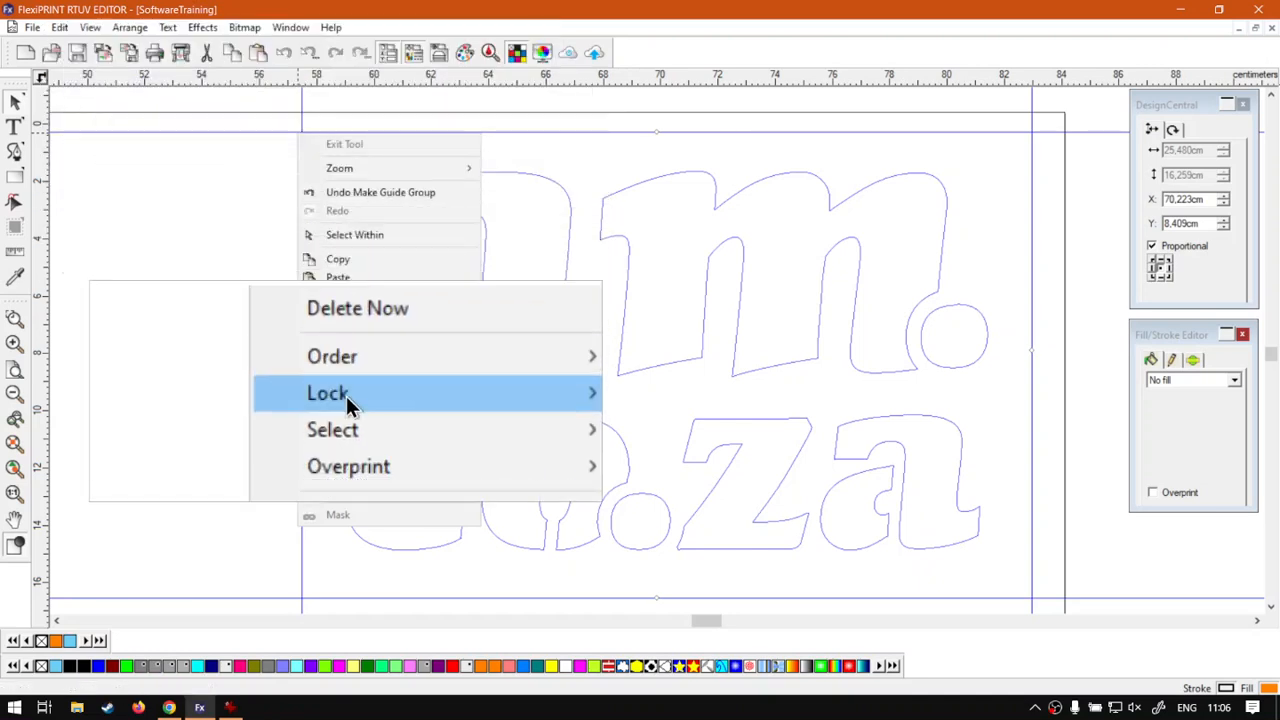
pyautogui.moveTo(405, 393)
pyautogui.click(530, 397)
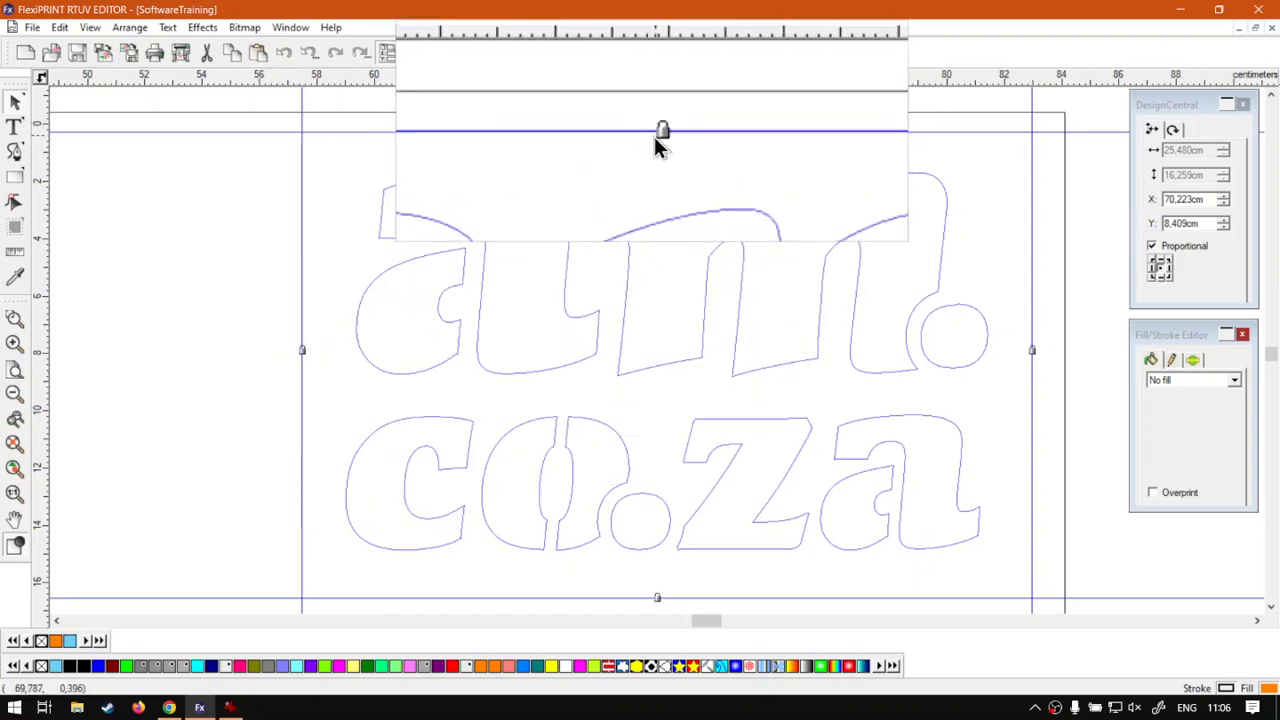
# Select the locked guide above the logo to check how it responds, and deselect it
pyautogui.click(154, 277)
pyautogui.click(395, 133)
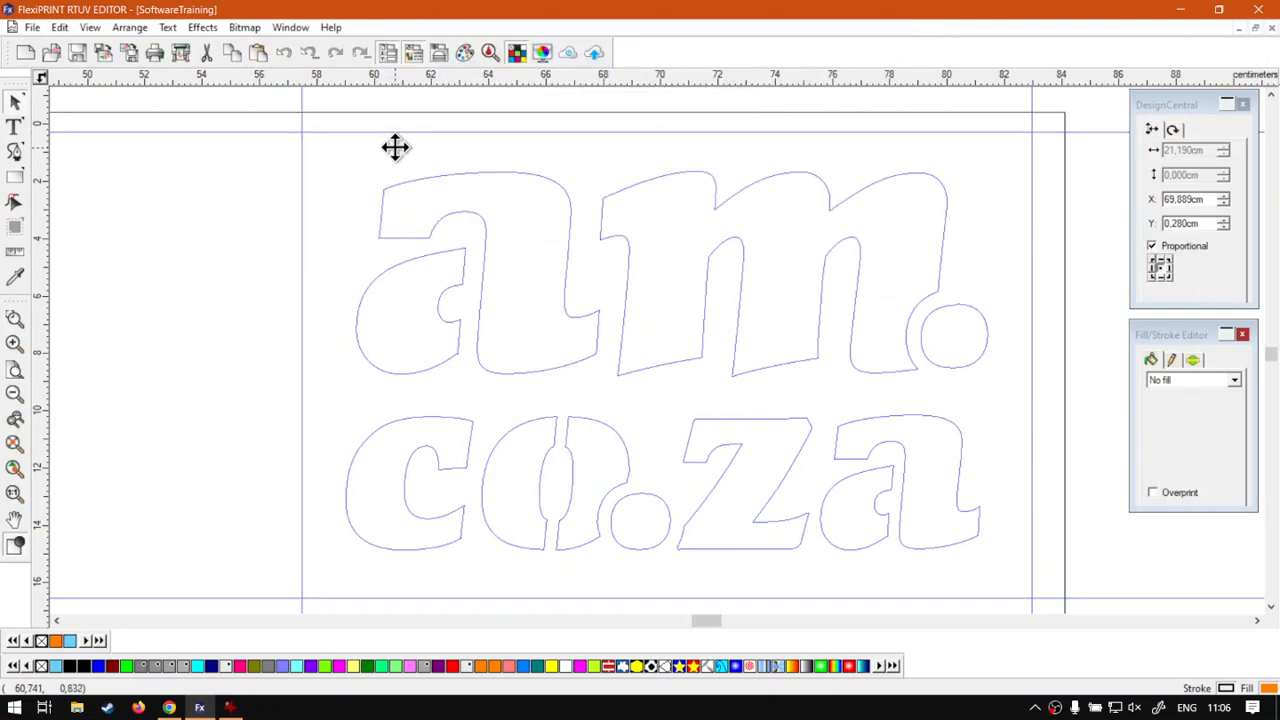
pyautogui.click(400, 133)
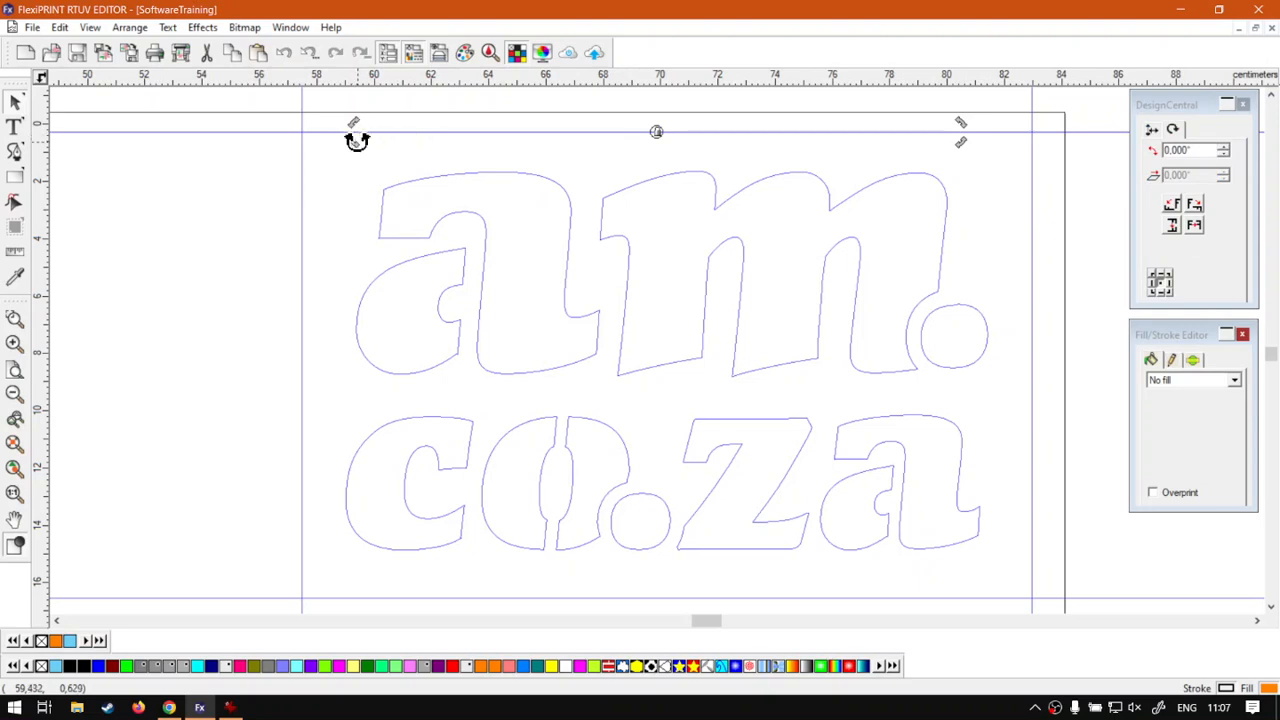
pyautogui.click(342, 199)
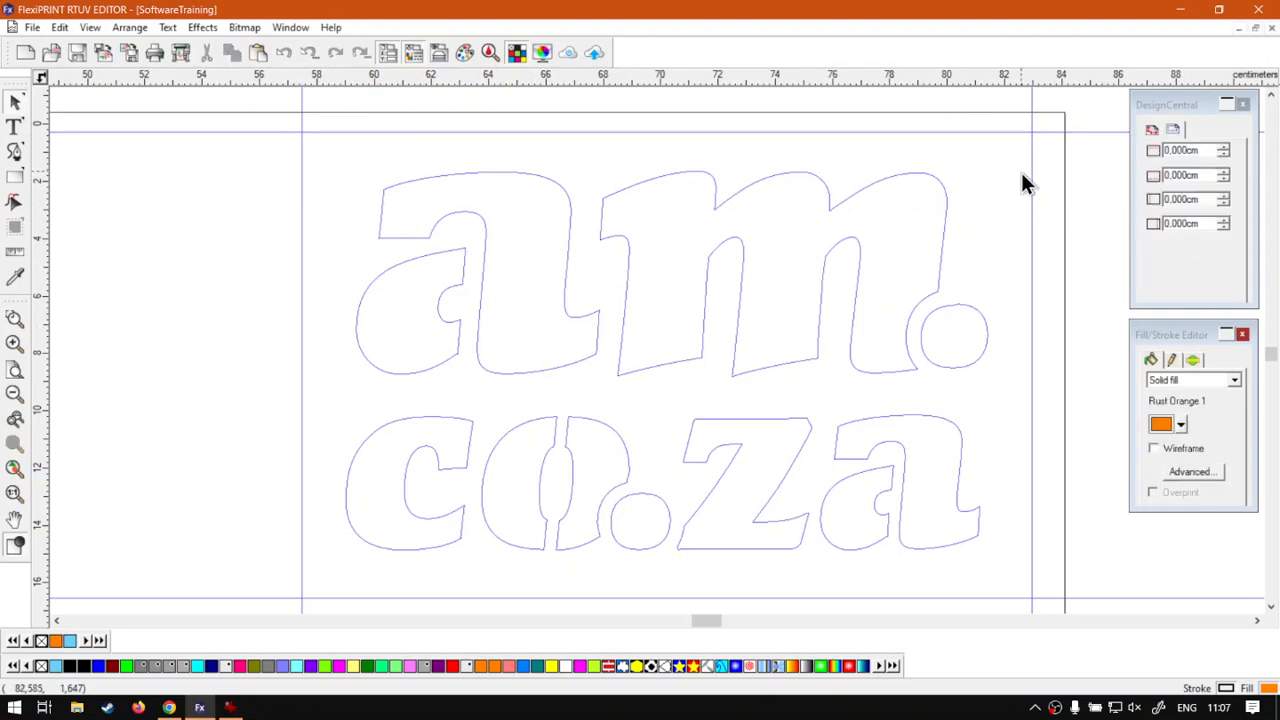
# Move the logo-shaped guide a short way down and to the right, and undo the move
pyautogui.click(944, 208)
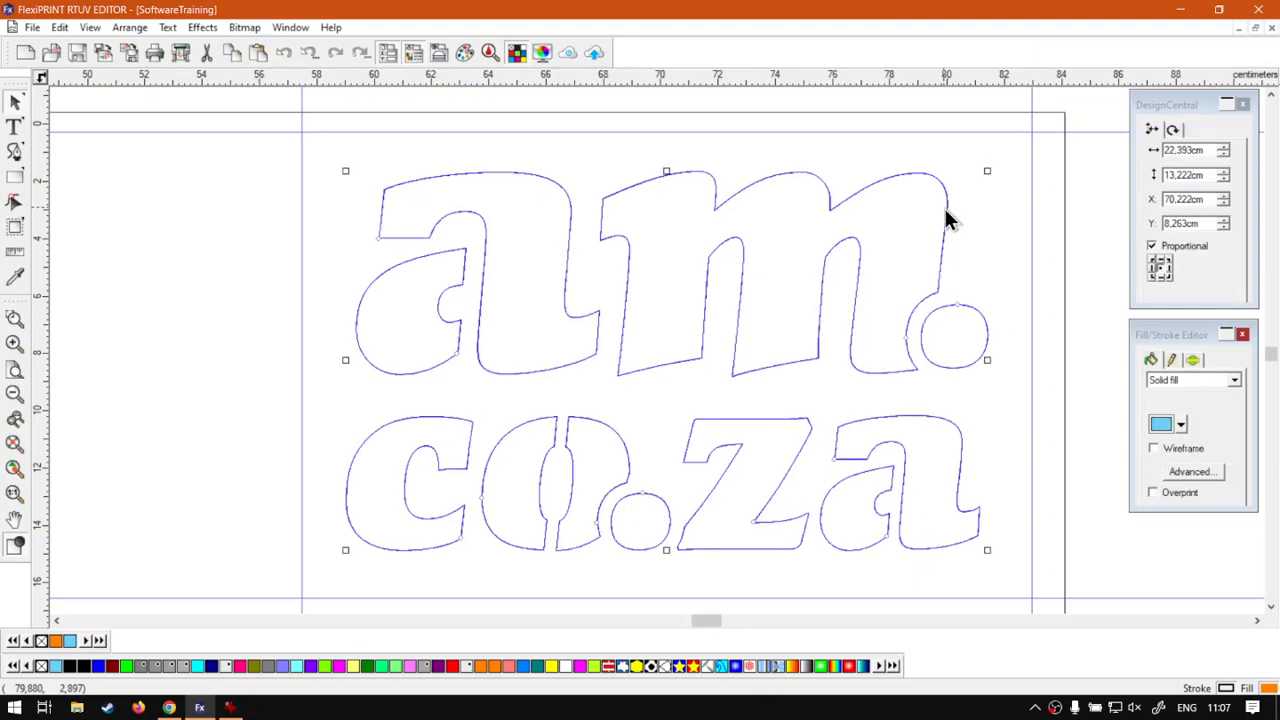
pyautogui.moveTo(945, 208); pyautogui.dragTo(989, 257)
pyautogui.hotkey('ctrl', 'z')
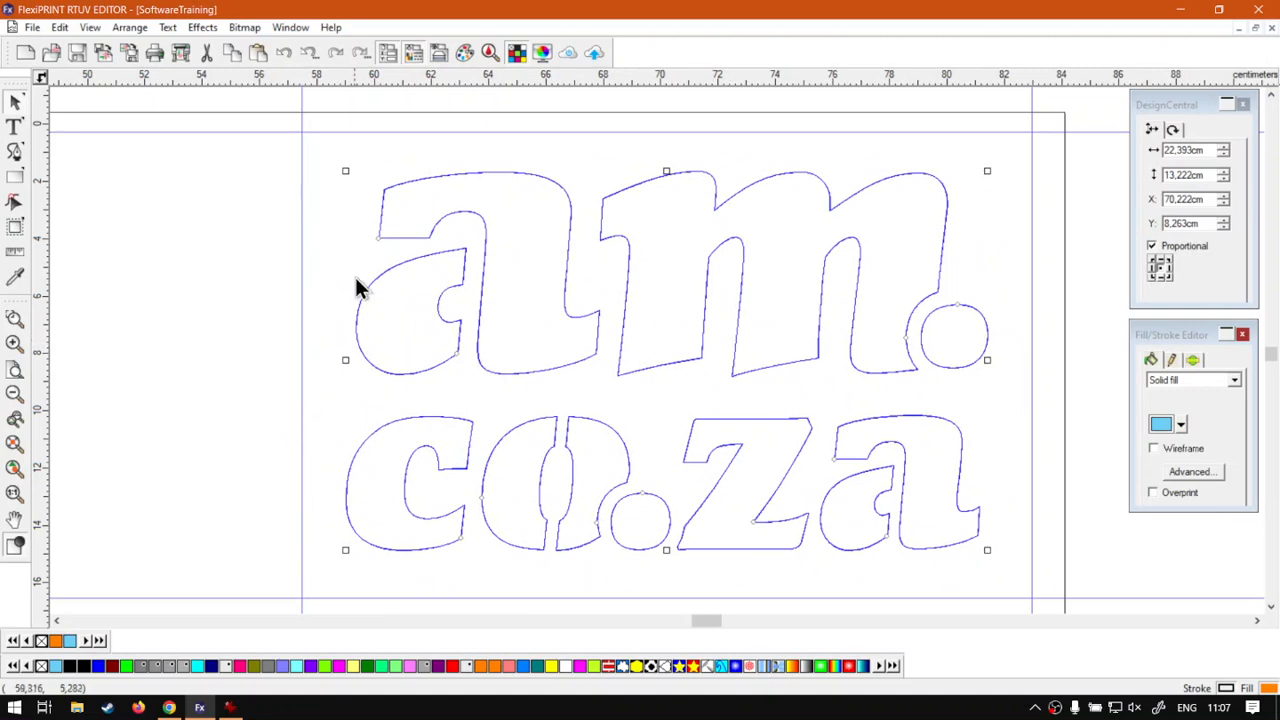
# Check the lock on the vertical guide right of the logo and the horizontal guide above it
pyautogui.click(1034, 136)
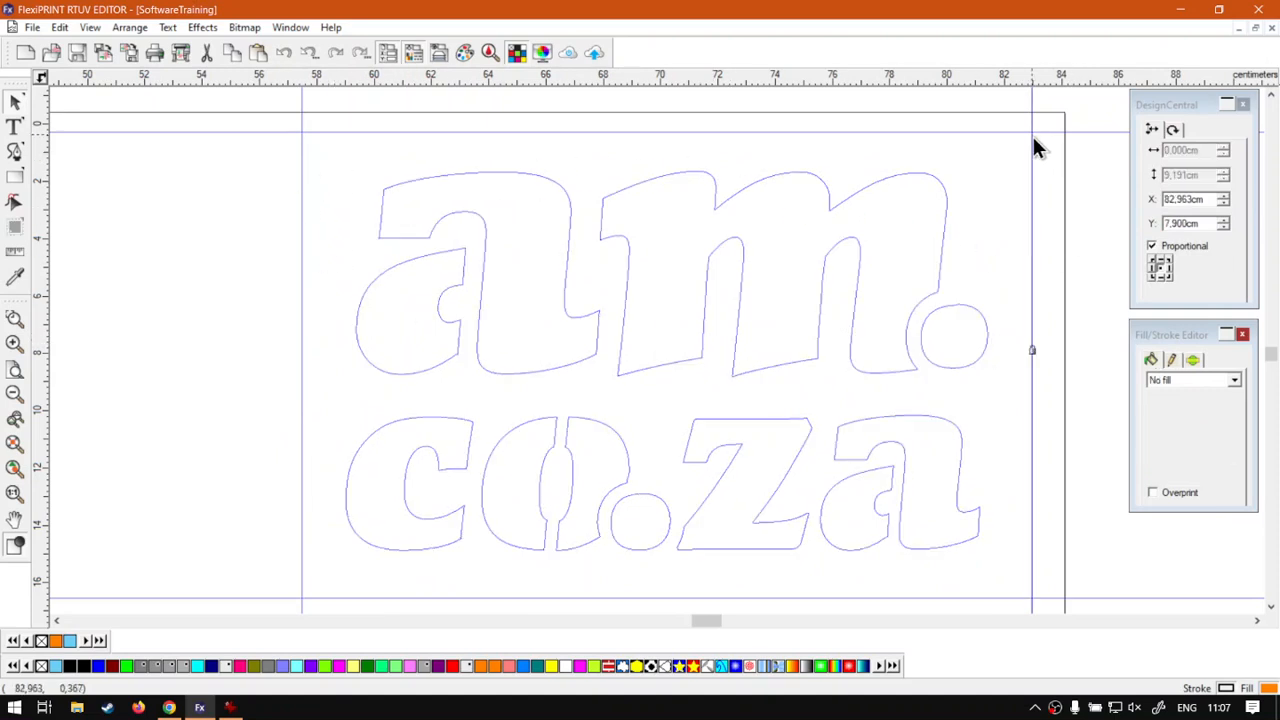
pyautogui.click(970, 134)
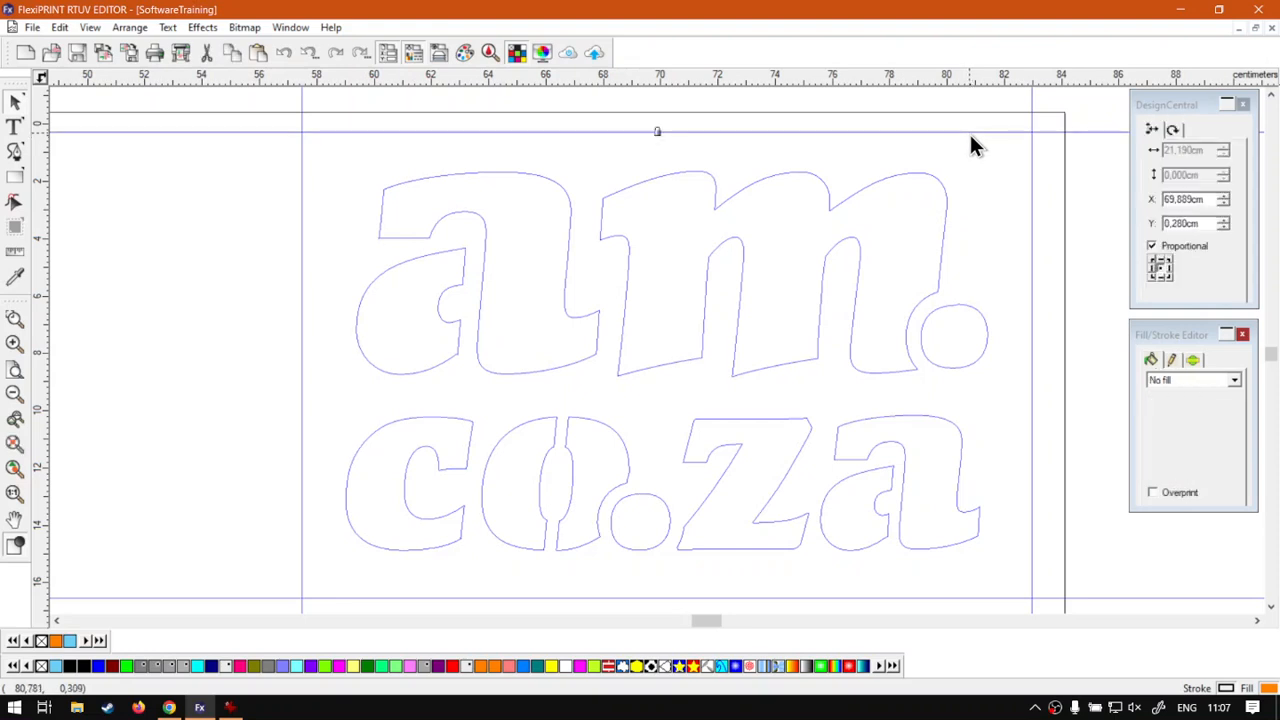
pyautogui.click(139, 358)
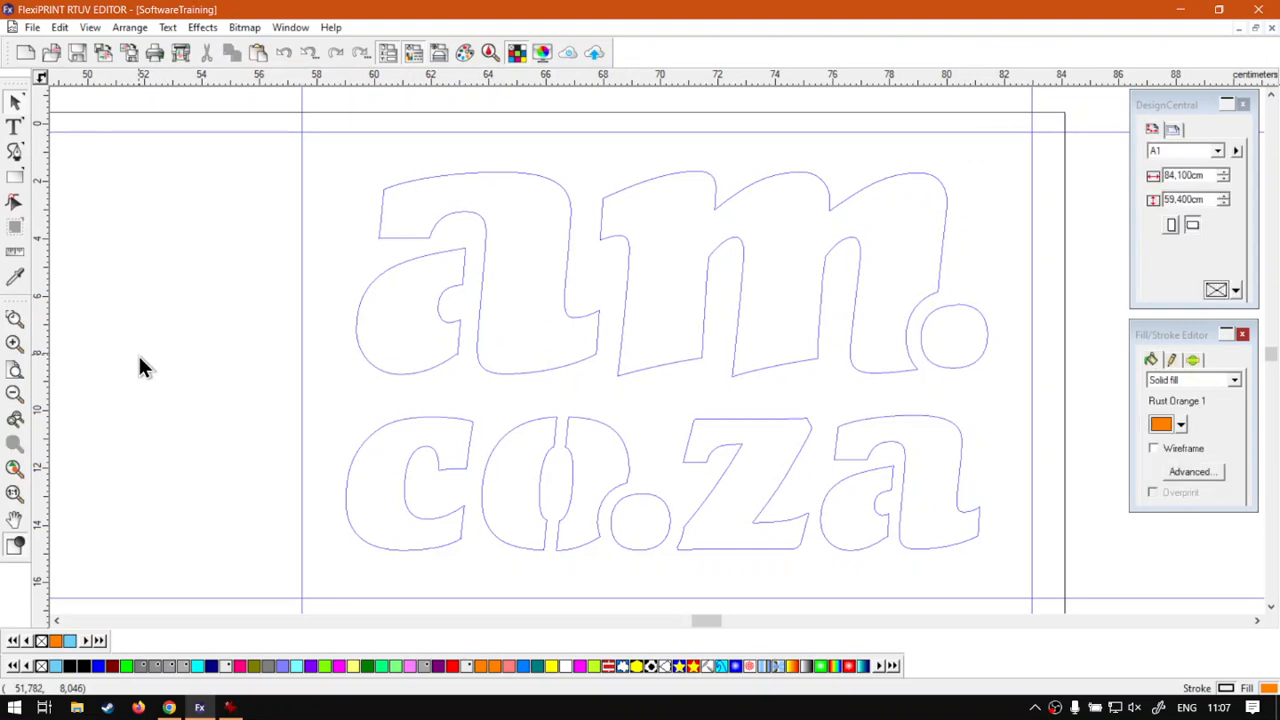
# Release the logo-shaped guide back into a regular filled object
pyautogui.click(479, 367)
pyautogui.click(129, 27)
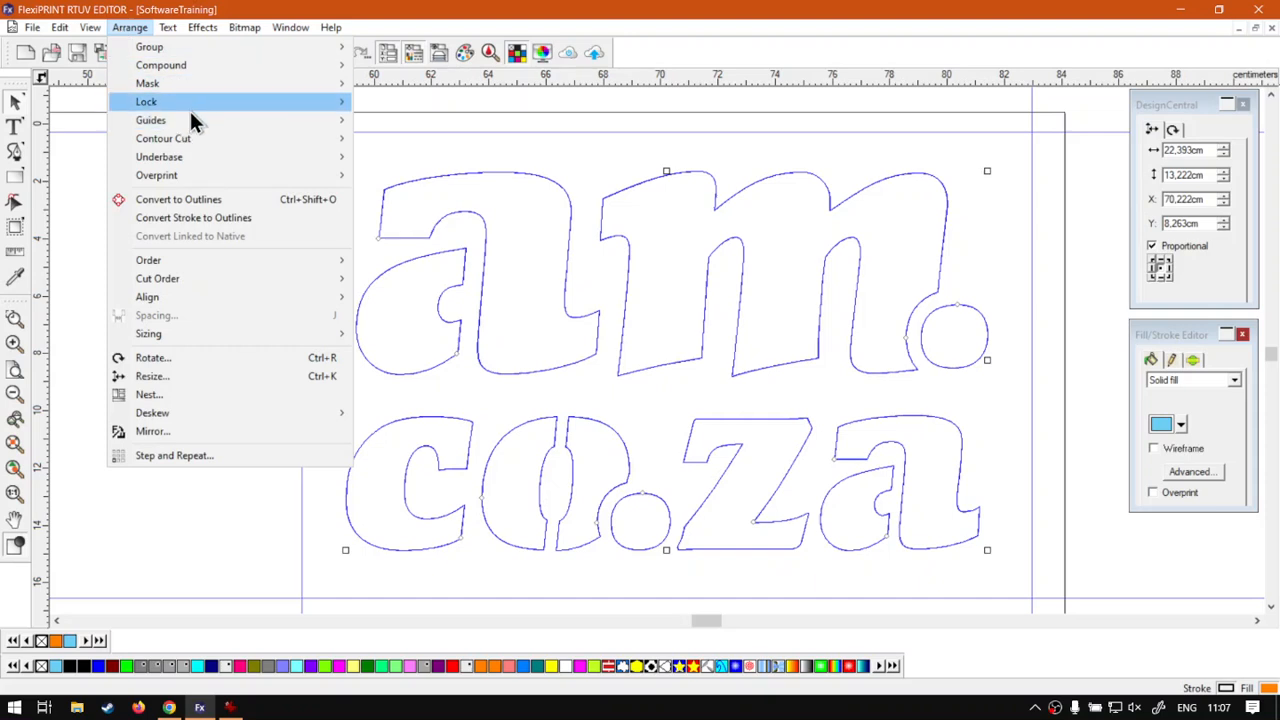
pyautogui.moveTo(190, 120)
pyautogui.click(429, 140)
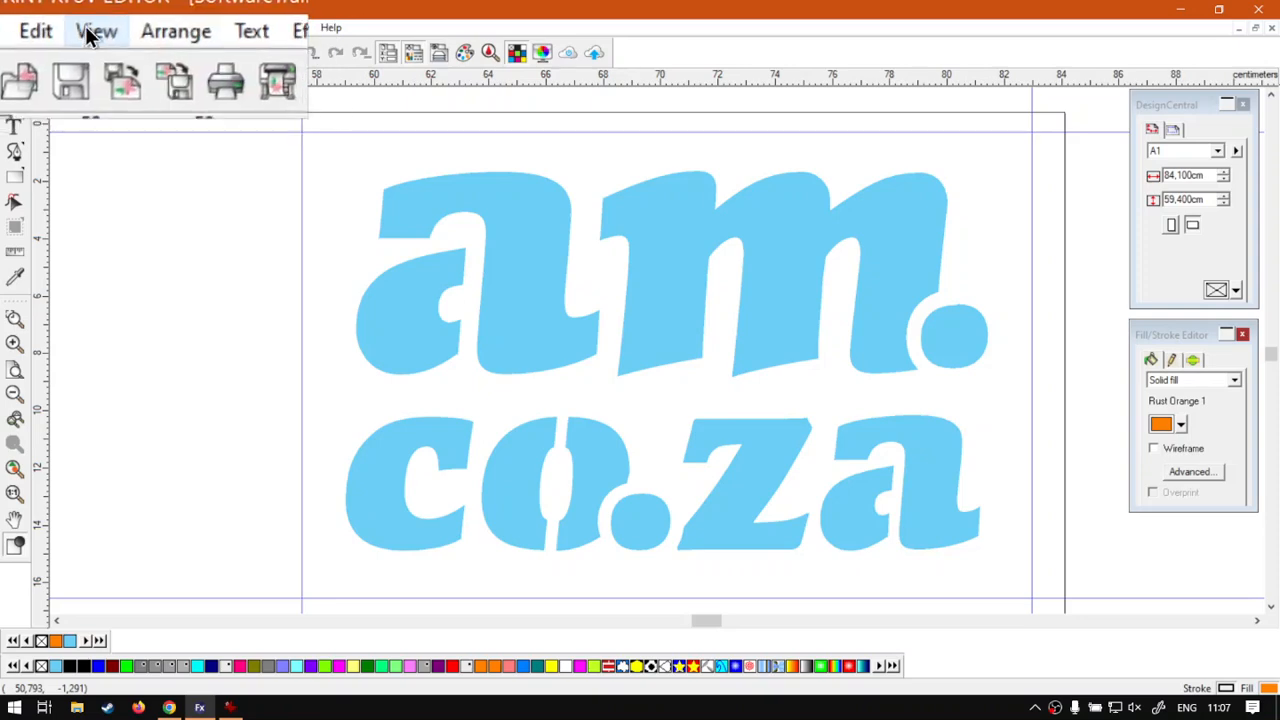
# Hide all the guides around the logo
pyautogui.click(90, 27)
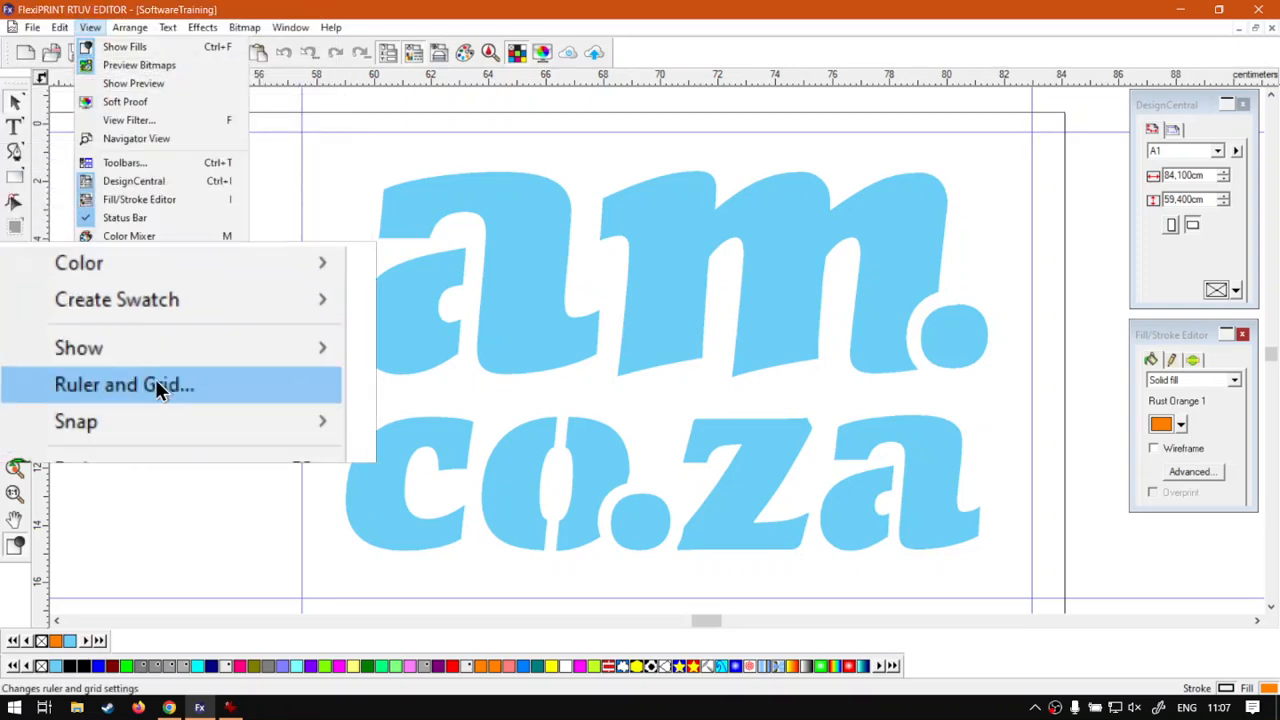
pyautogui.moveTo(154, 362)
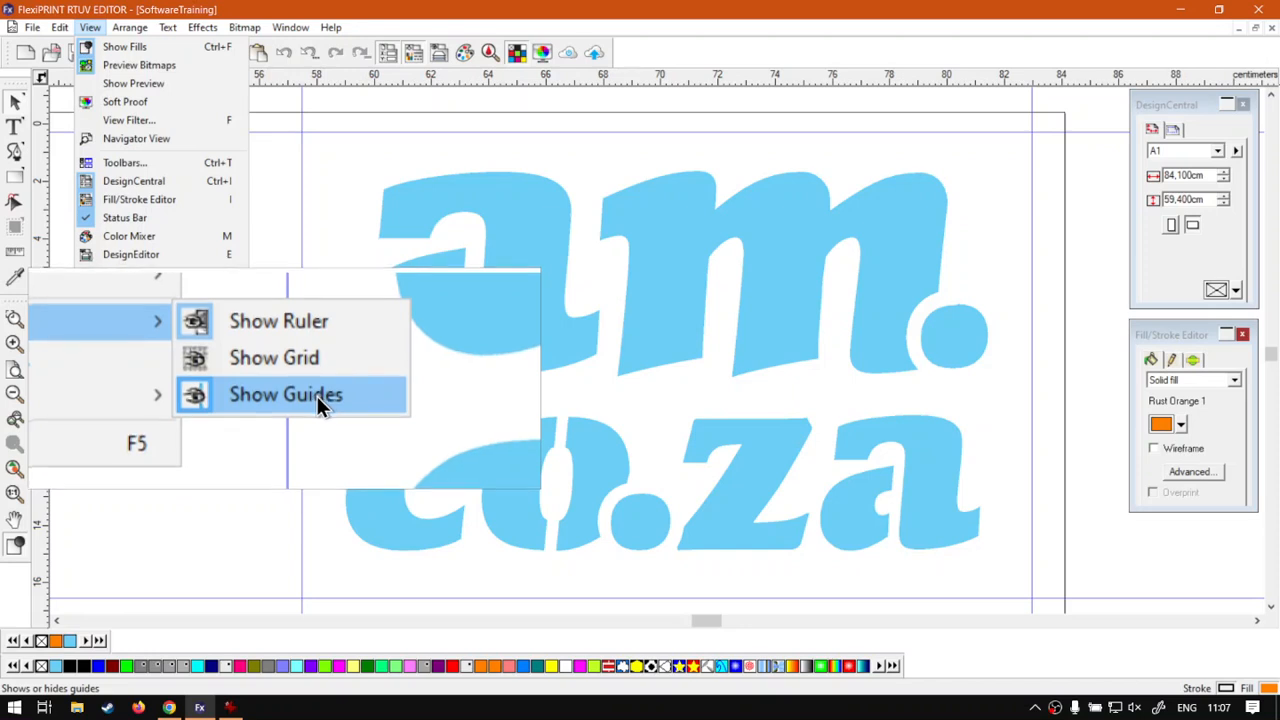
pyautogui.click(317, 395)
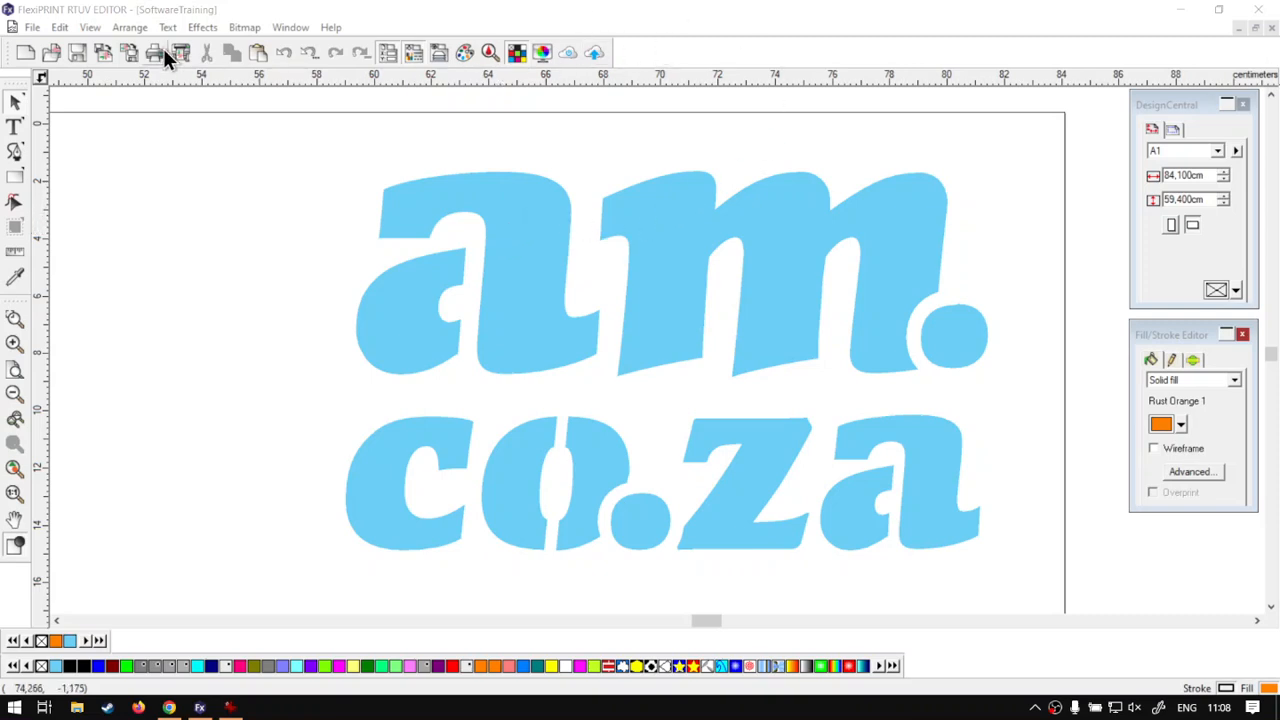
# Display the Snap To toolbar and dock it in the row above the ruler
pyautogui.rightClick(758, 45)
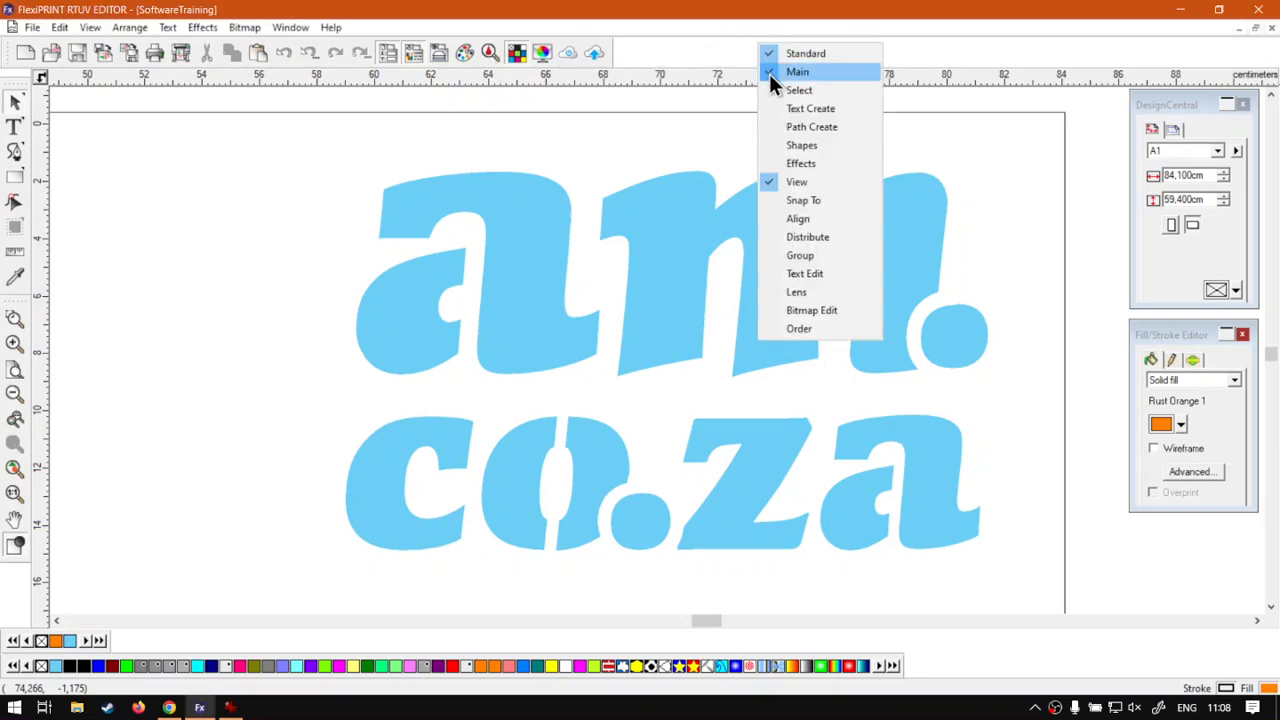
pyautogui.click(828, 200)
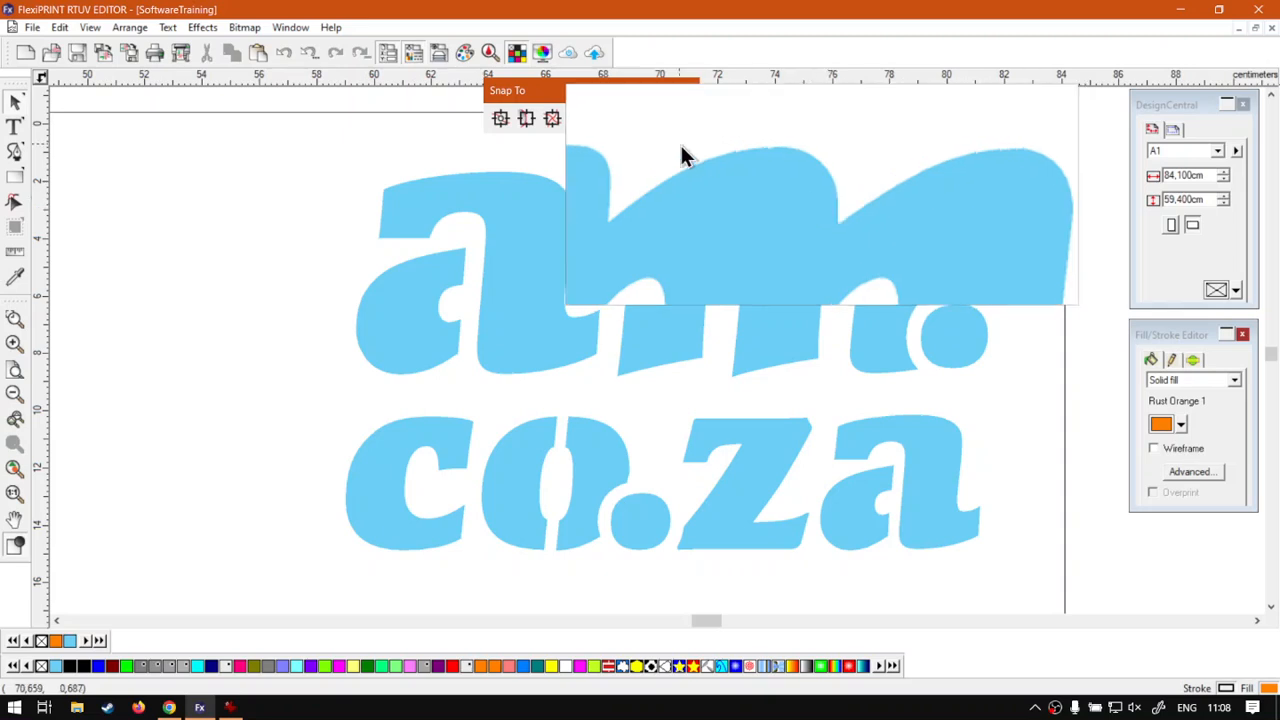
pyautogui.moveTo(534, 103); pyautogui.dragTo(717, 126)
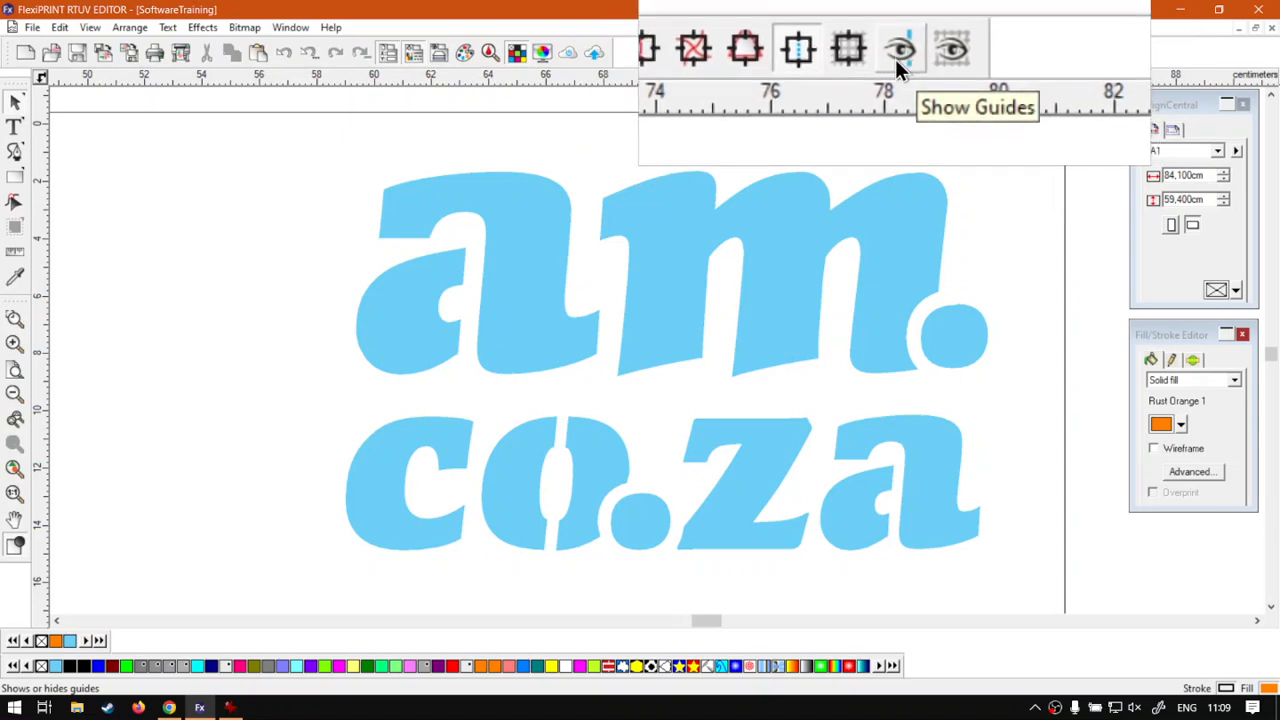
# Show the guides again with the Snap To tools, and toggle them off and on to leave them displayed
pyautogui.click(898, 54)
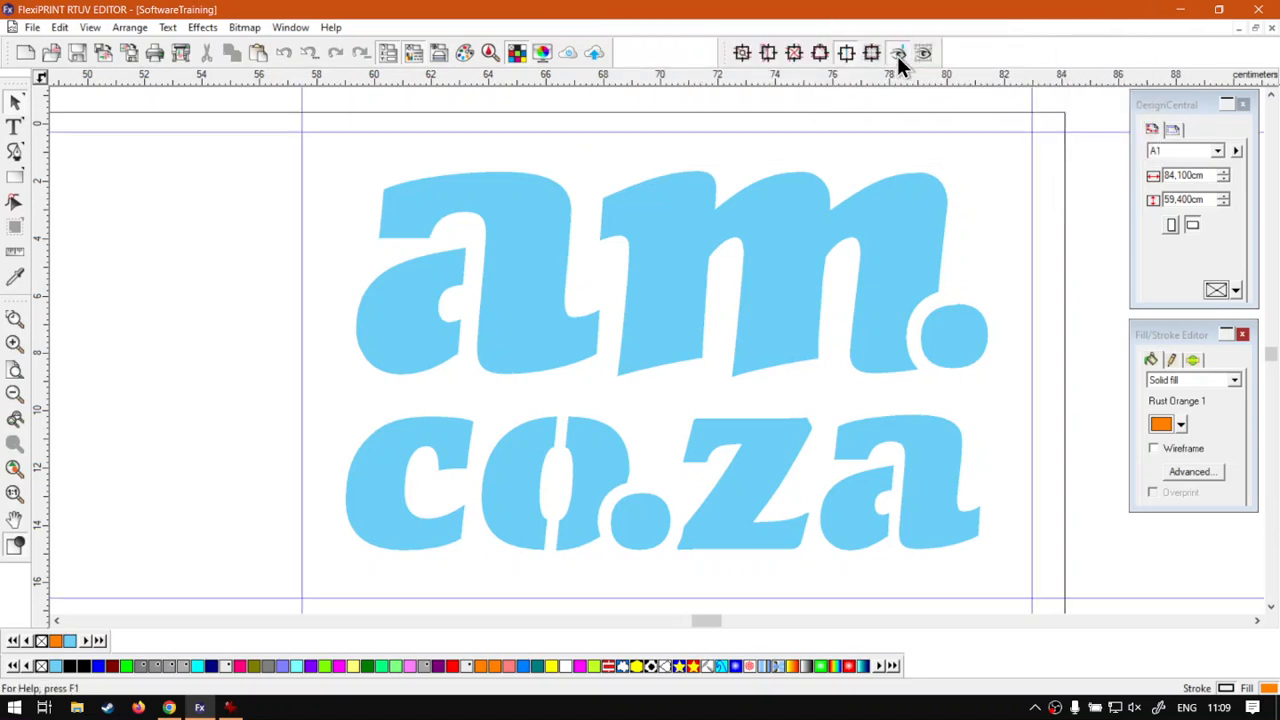
pyautogui.click(895, 56)
pyautogui.click(895, 56)
pyautogui.click(895, 56)
pyautogui.click(895, 56)
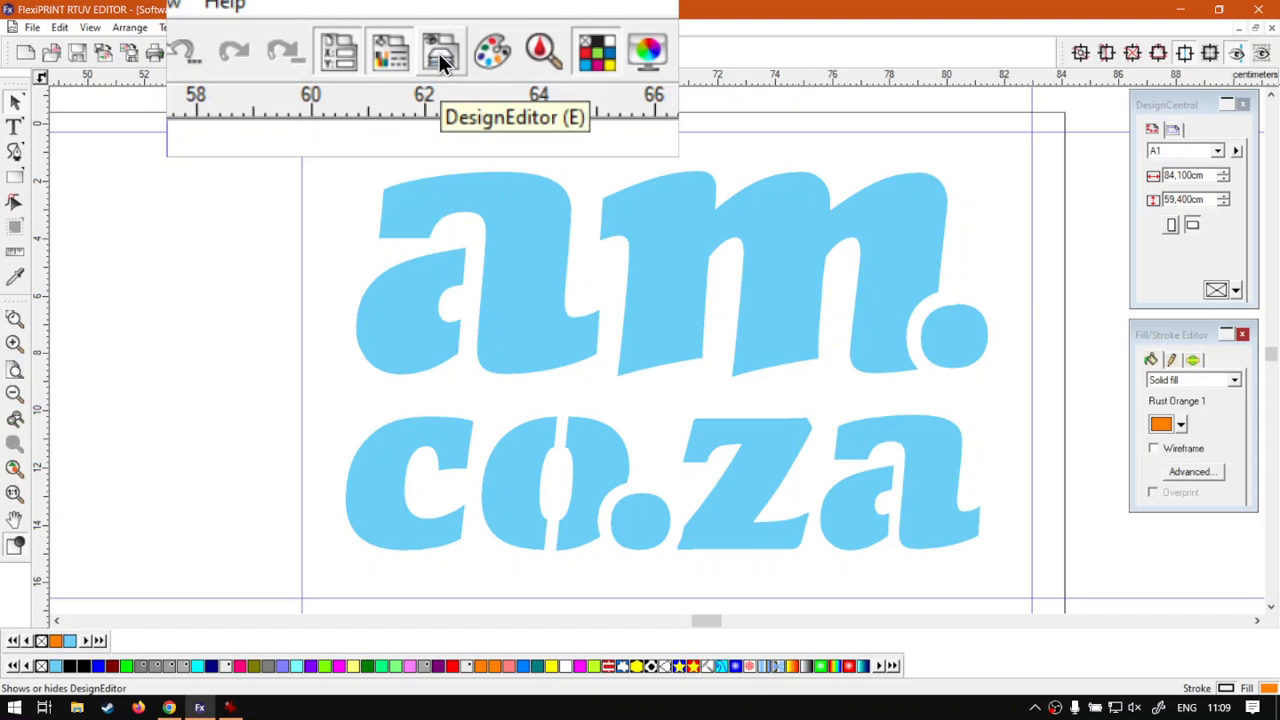
# Check the Guide layer's settings in DesignEditor, toggle its visibility off and back on, and close DesignEditor
pyautogui.click(441, 56)
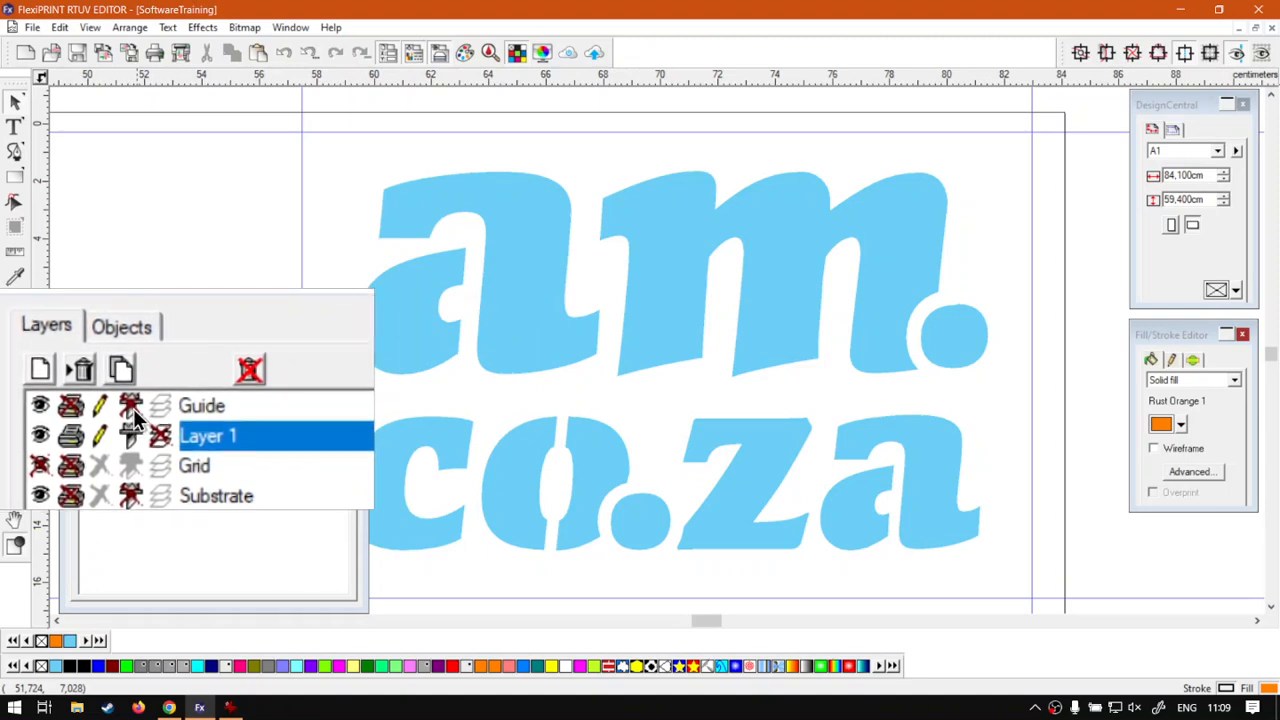
pyautogui.click(131, 406)
pyautogui.click(131, 406)
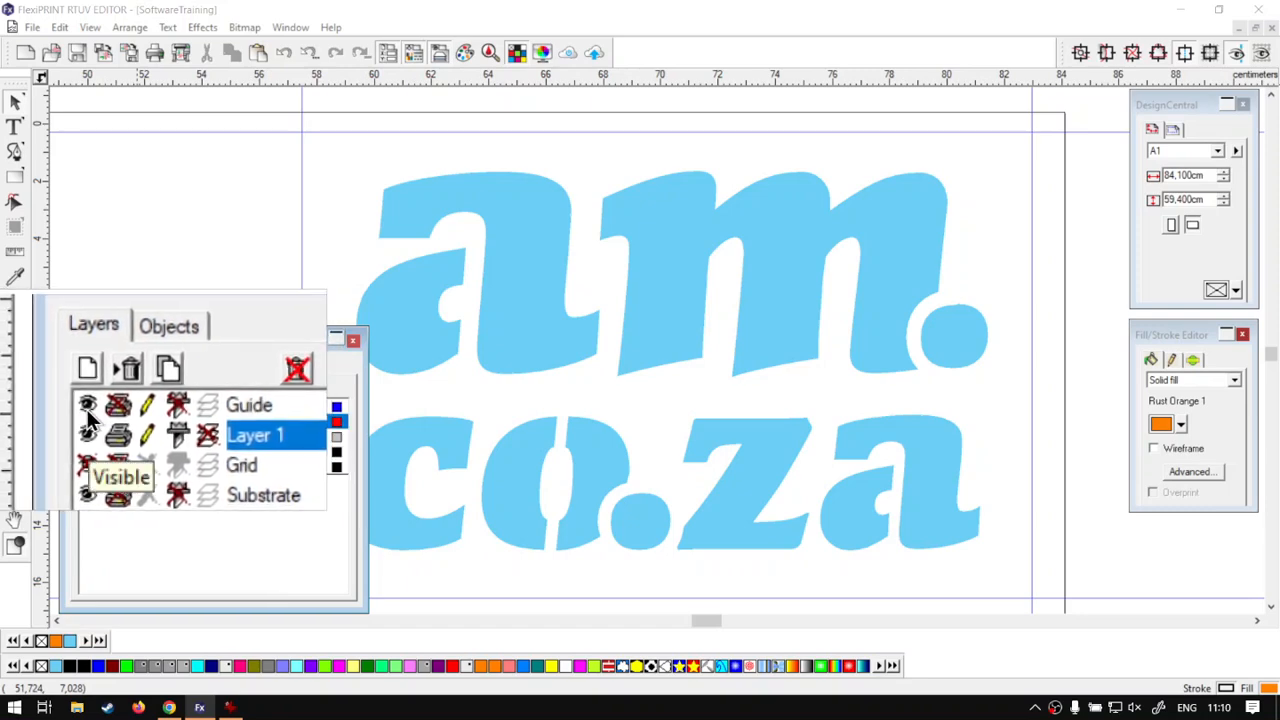
pyautogui.click(87, 410)
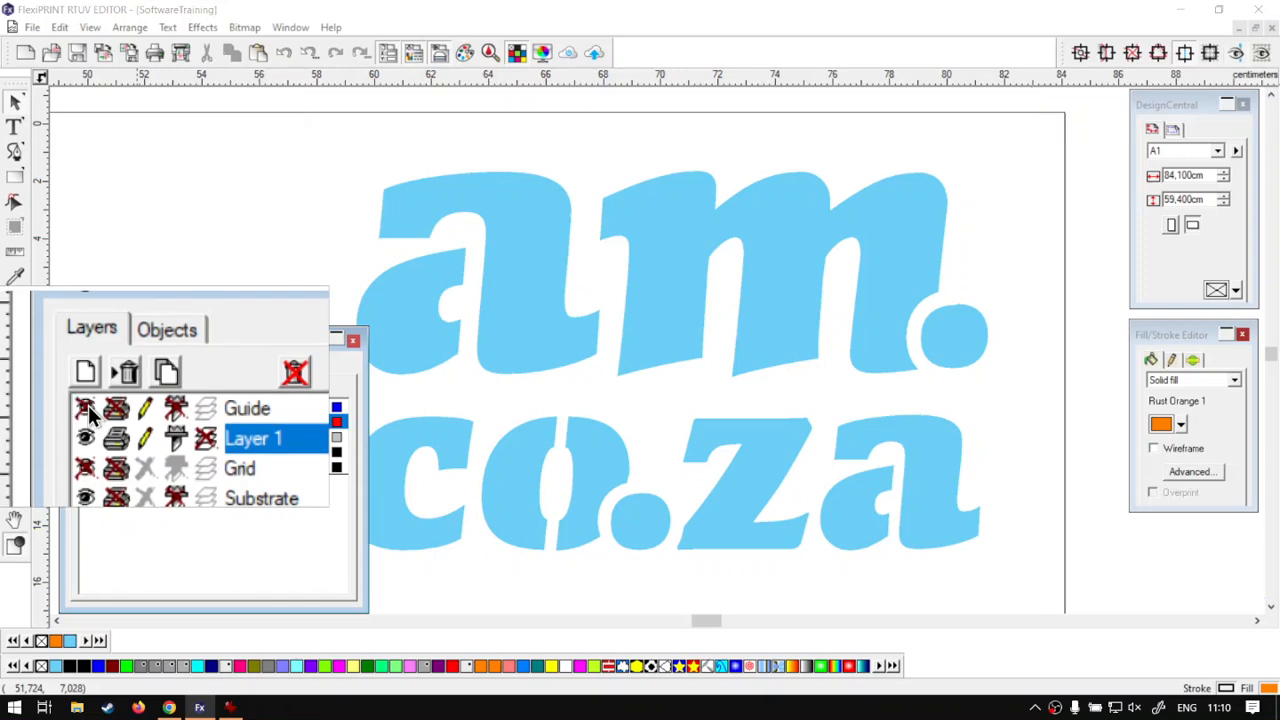
pyautogui.click(87, 410)
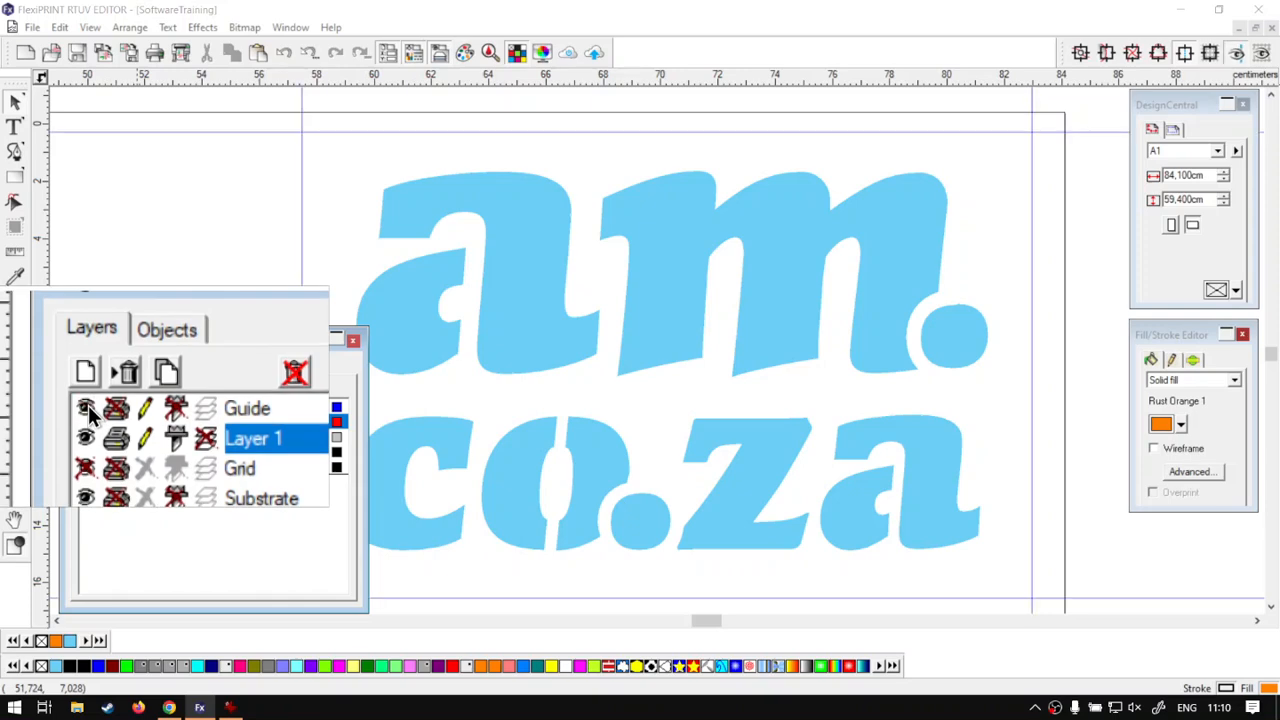
pyautogui.click(349, 339)
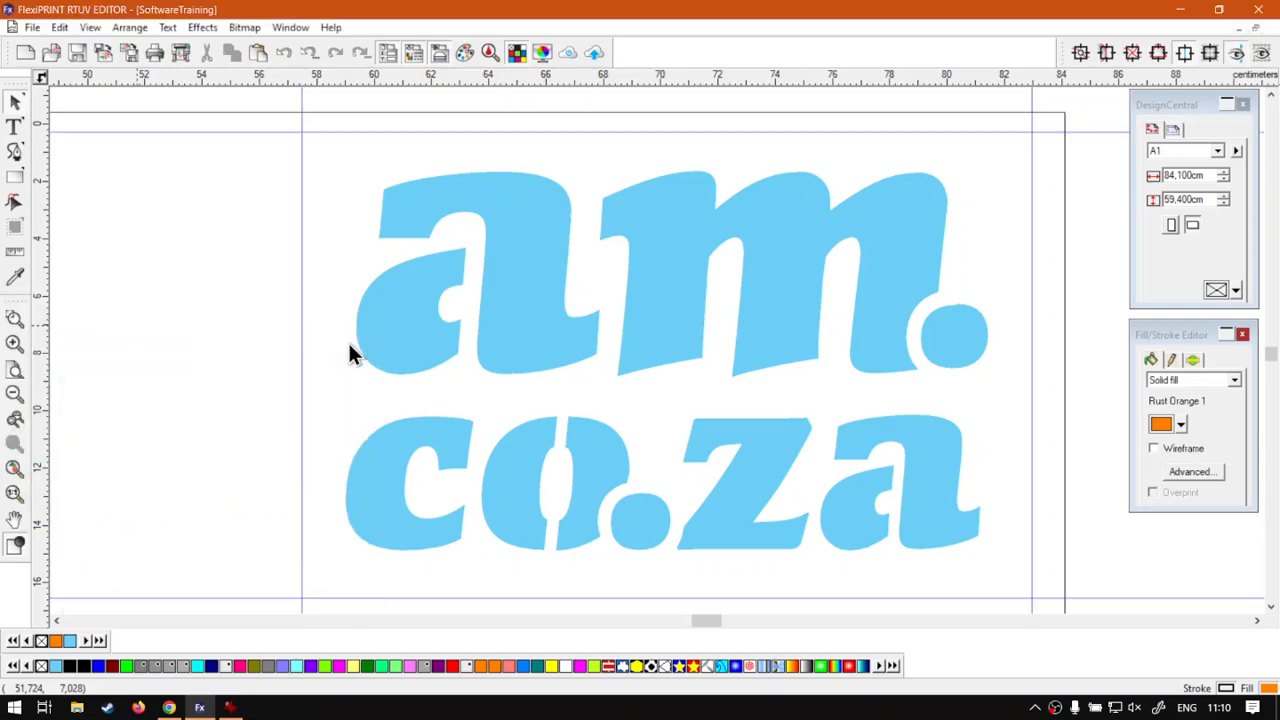
# Unlock the horizontal guide above the logo and delete it
pyautogui.click(375, 132)
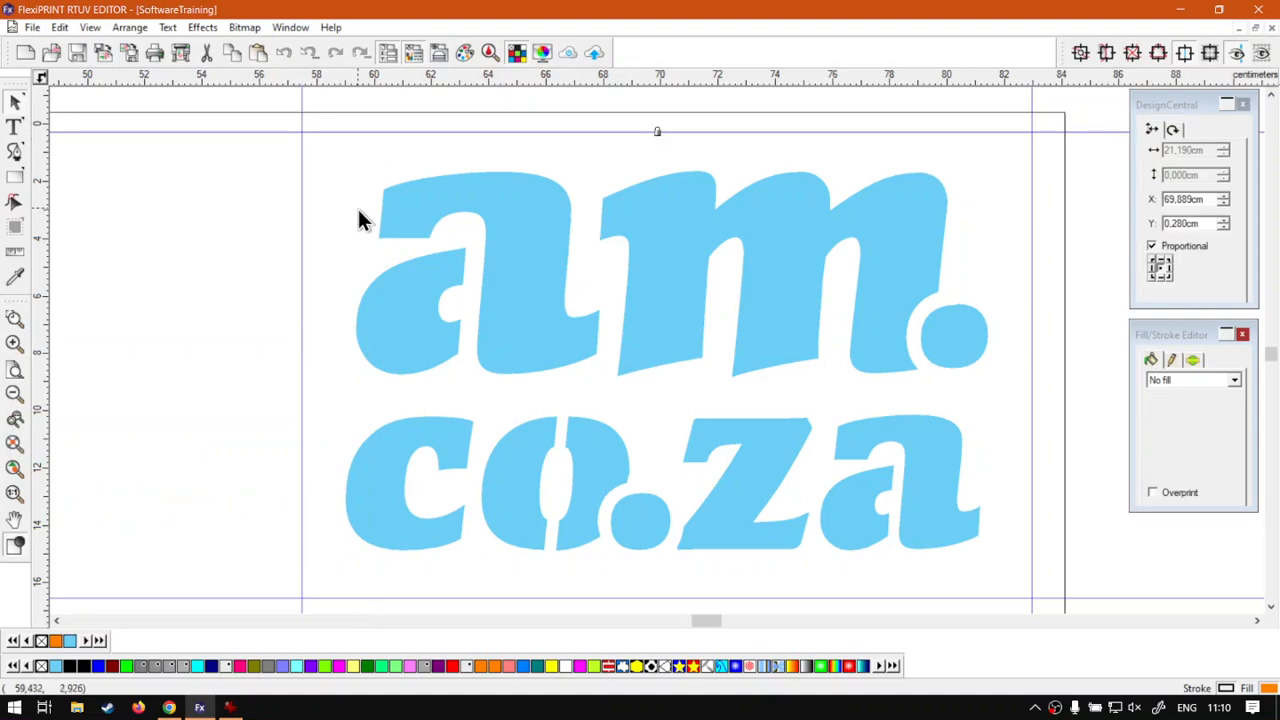
pyautogui.rightClick(414, 133)
pyautogui.moveTo(497, 393)
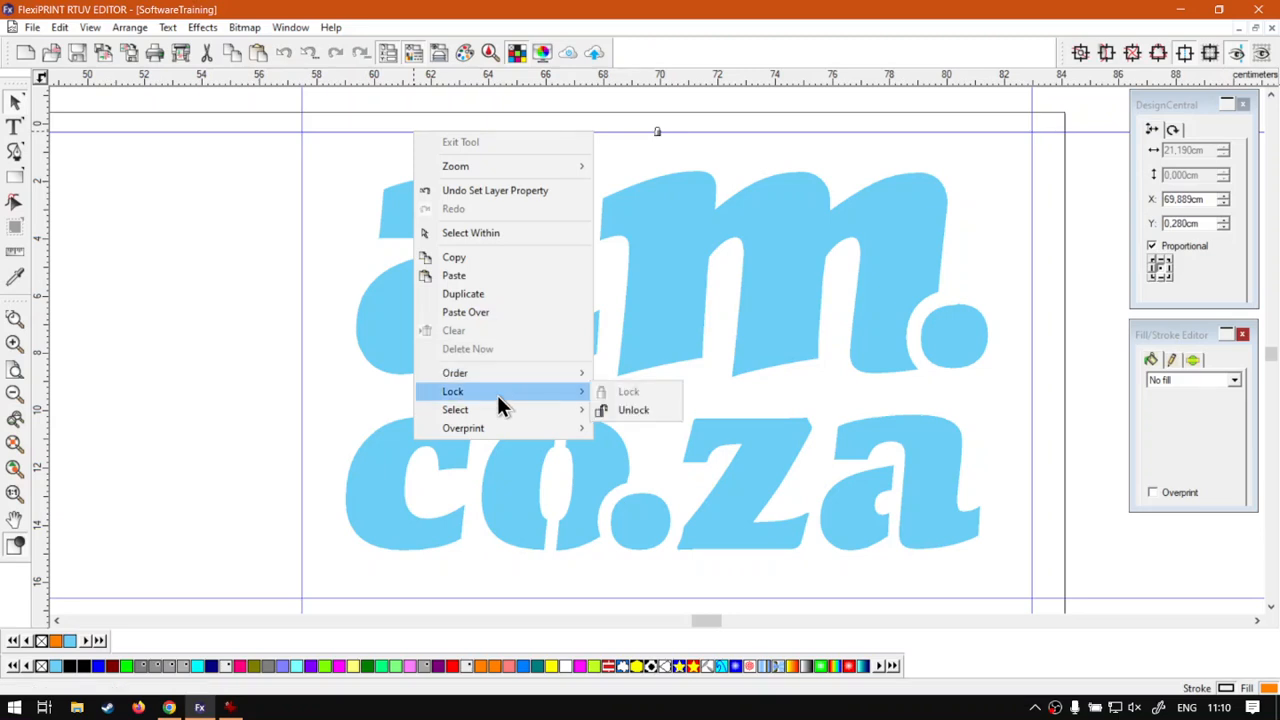
pyautogui.click(645, 411)
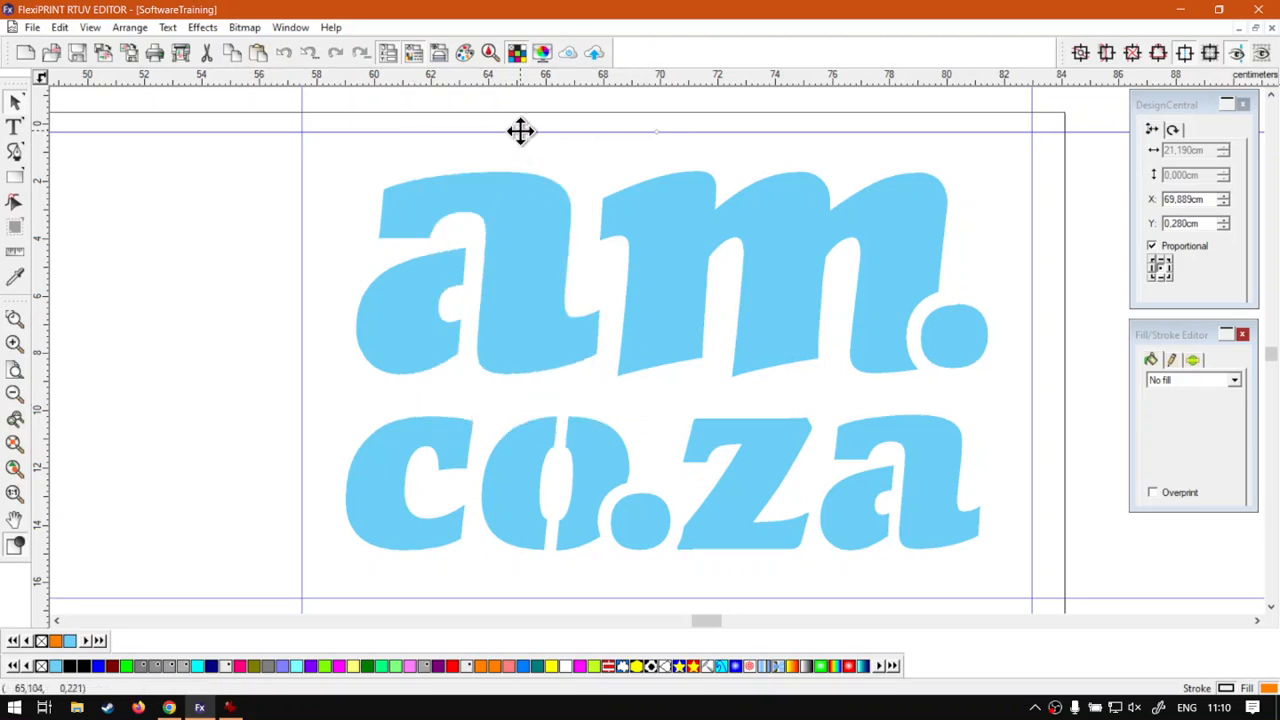
pyautogui.moveTo(520, 130); pyautogui.dragTo(511, 183)
pyautogui.press('Delete')
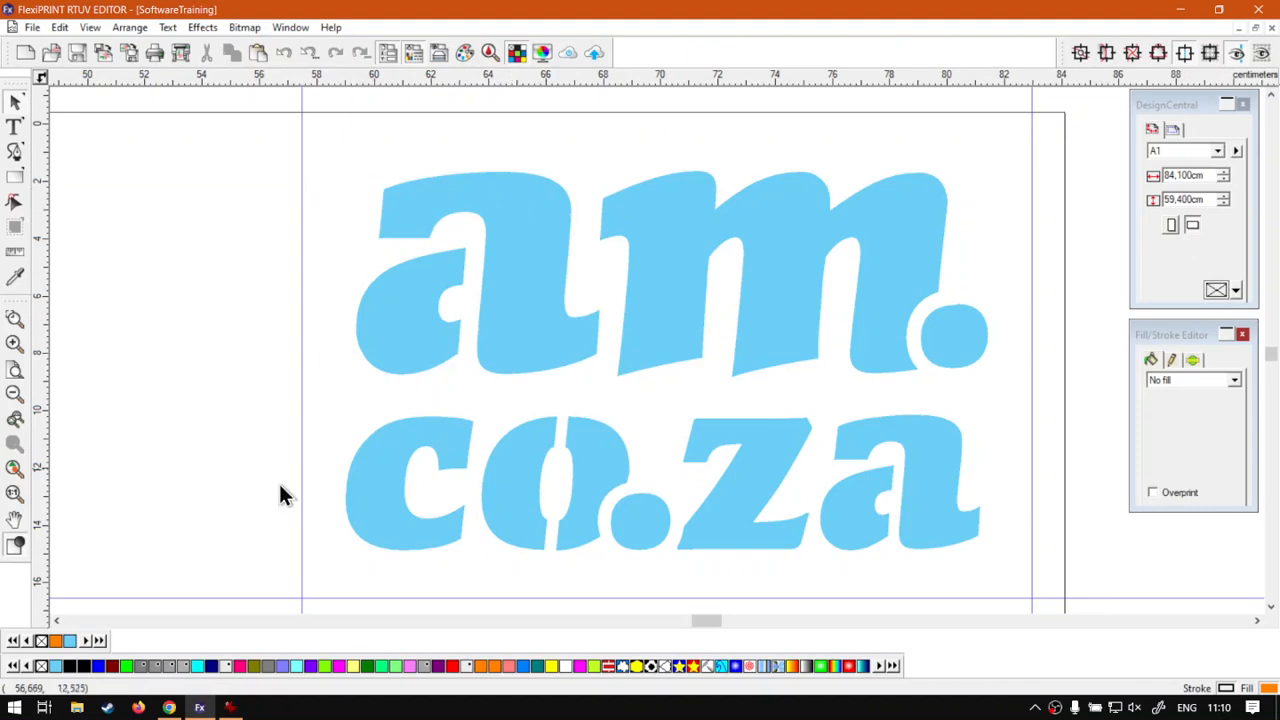
# Switch to Chrome to view the softwaretraining.co.za home page
pyautogui.click(169, 707)
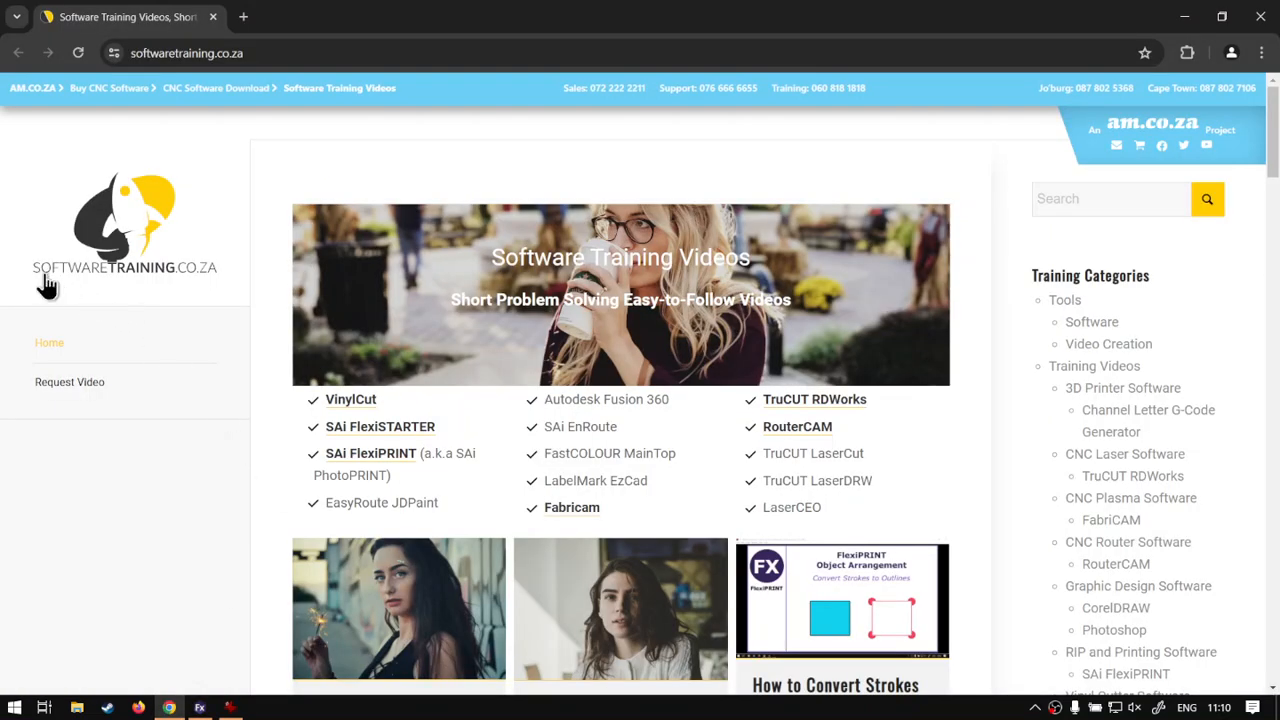